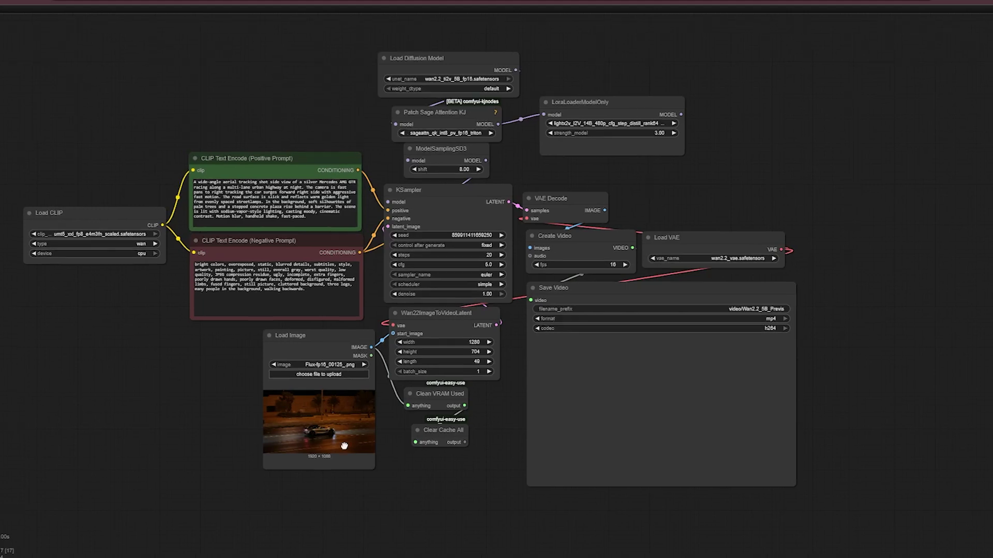
Step: Browse the ComfyUI workflow templates and show the Video category
{"action": "left_click_drag", "start_coordinate": [221, 387], "coordinate": [257, 401]}
{"action": "scroll", "coordinate": [254, 395], "scroll_direction": "up", "scroll_amount": 2}
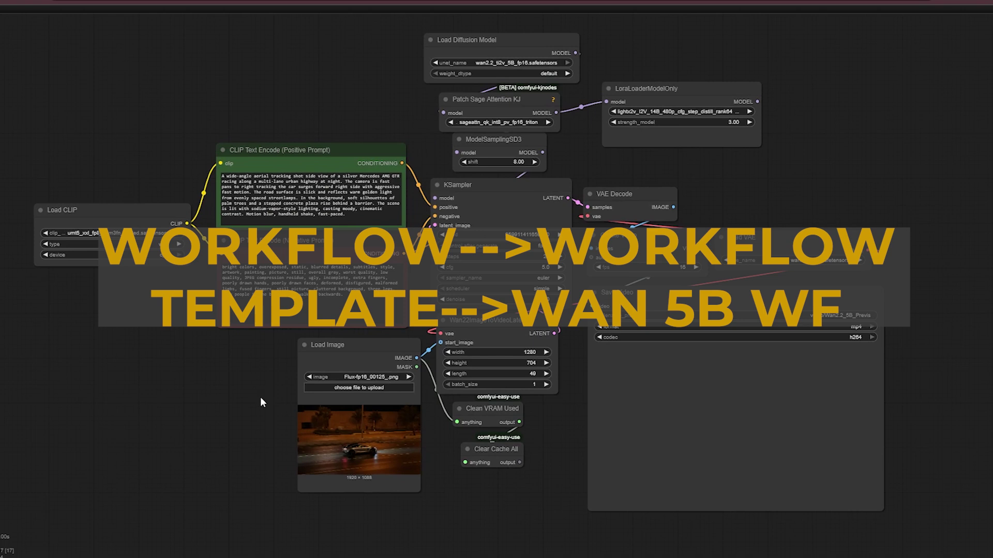
{"action": "mouse_move", "coordinate": [259, 105]}
{"action": "left_mouse_down"}
{"action": "mouse_move", "coordinate": [273, 114]}
{"action": "mouse_move", "coordinate": [264, 117]}
{"action": "left_mouse_up"}
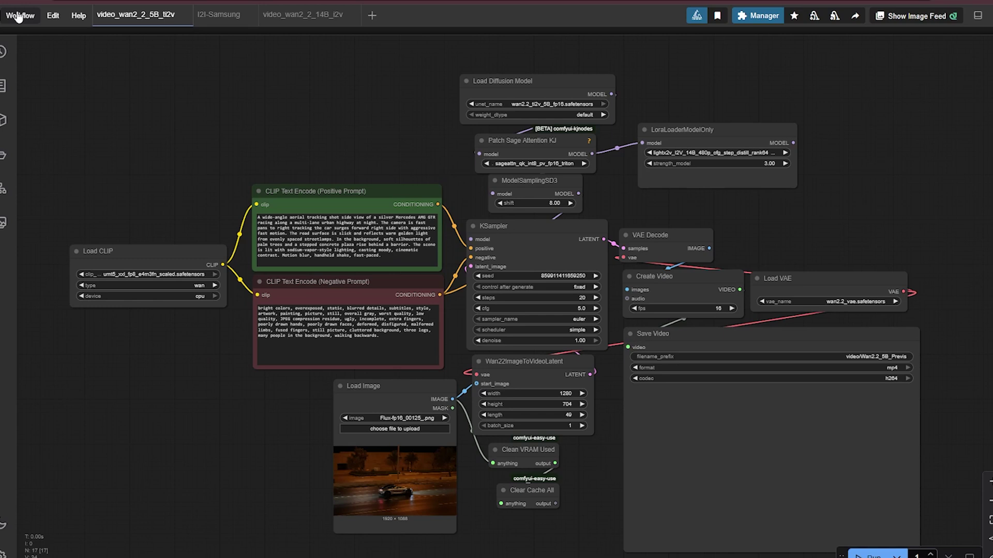
{"action": "left_click", "coordinate": [19, 17]}
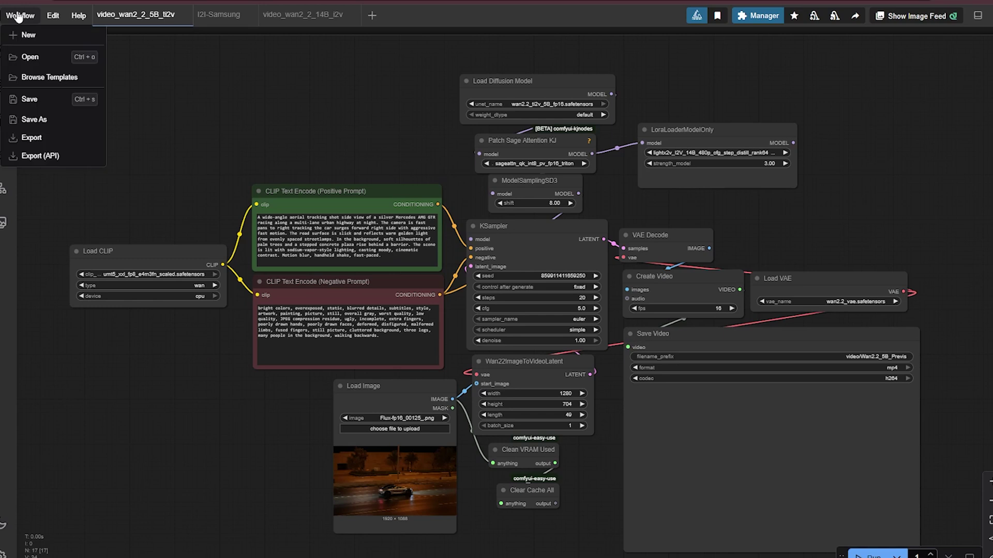
{"action": "left_click", "coordinate": [32, 79]}
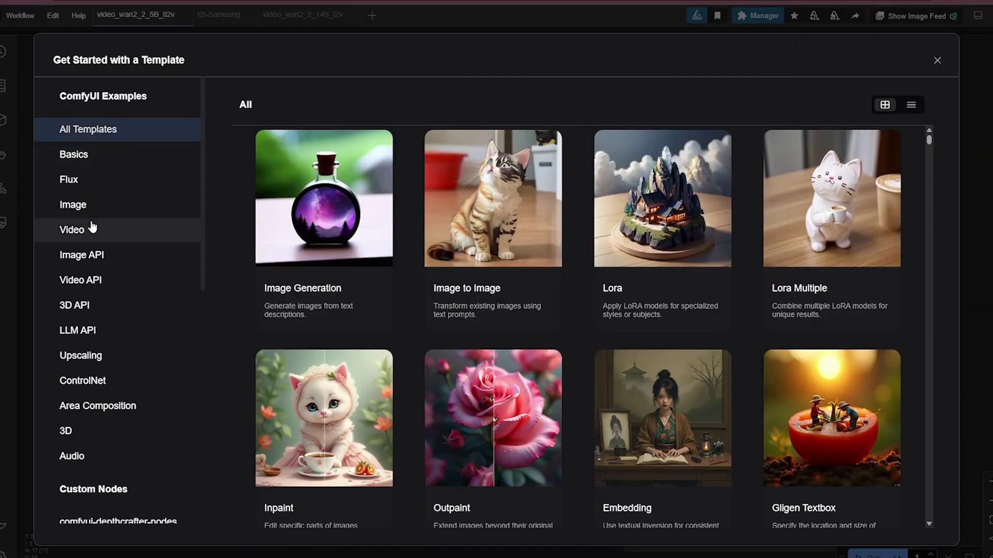
{"action": "left_click", "coordinate": [80, 230]}
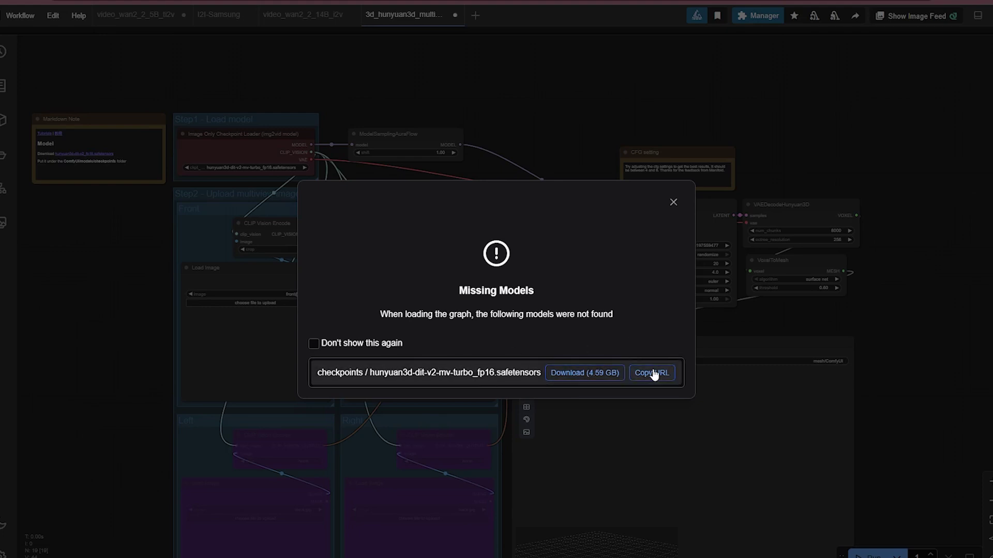
Step: Dismiss the missing models notice for the Hunyuan3D template and open the Manager
{"action": "left_click", "coordinate": [673, 202]}
{"action": "left_click", "coordinate": [764, 16]}
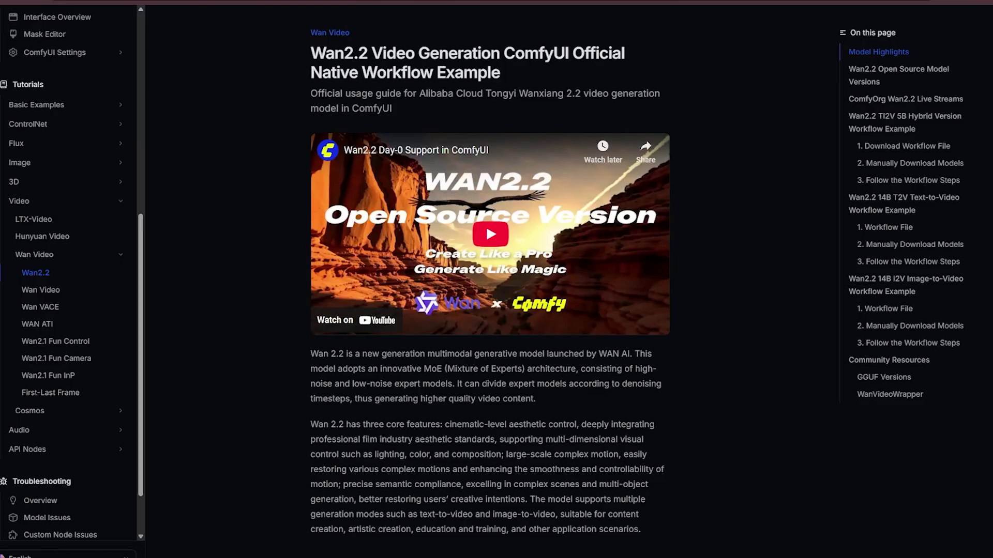
Step: Read the Wan2.2 documentation page down to the table of open source model versions
{"action": "scroll", "coordinate": [485, 183], "scroll_direction": "down", "scroll_amount": 1}
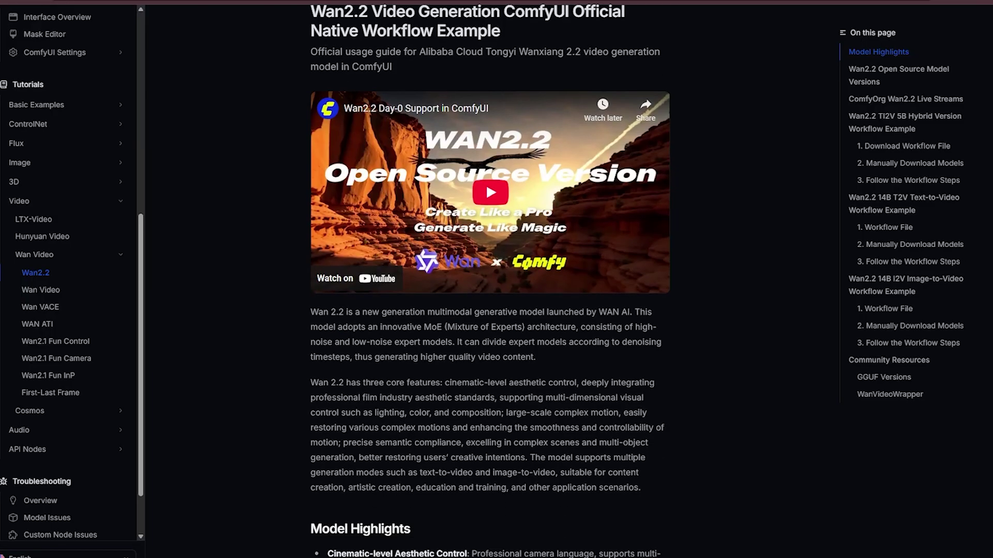
{"action": "scroll", "coordinate": [486, 184], "scroll_direction": "down", "scroll_amount": 10}
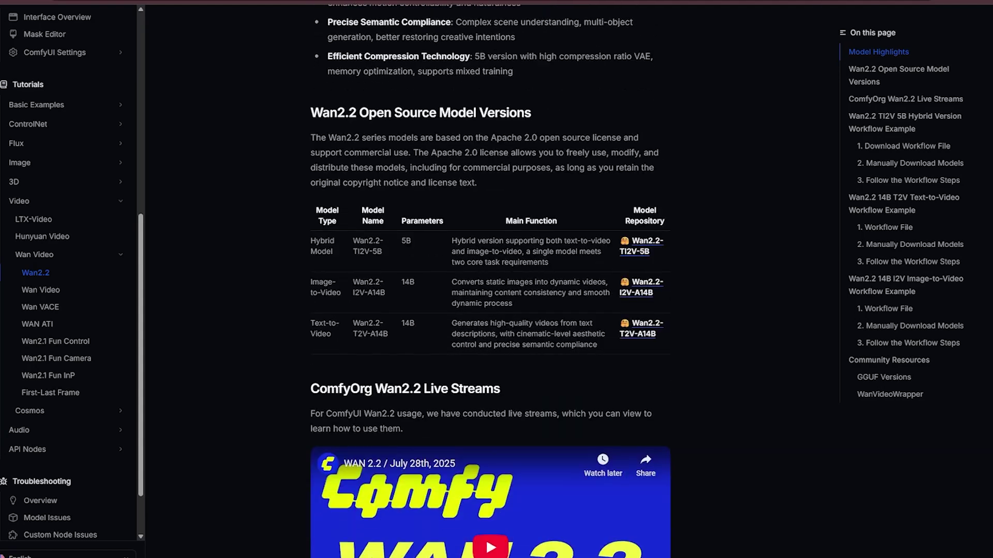
{"action": "mouse_move", "coordinate": [335, 241]}
{"action": "left_mouse_down"}
{"action": "mouse_move", "coordinate": [305, 241]}
{"action": "mouse_move", "coordinate": [331, 252]}
{"action": "left_mouse_up"}
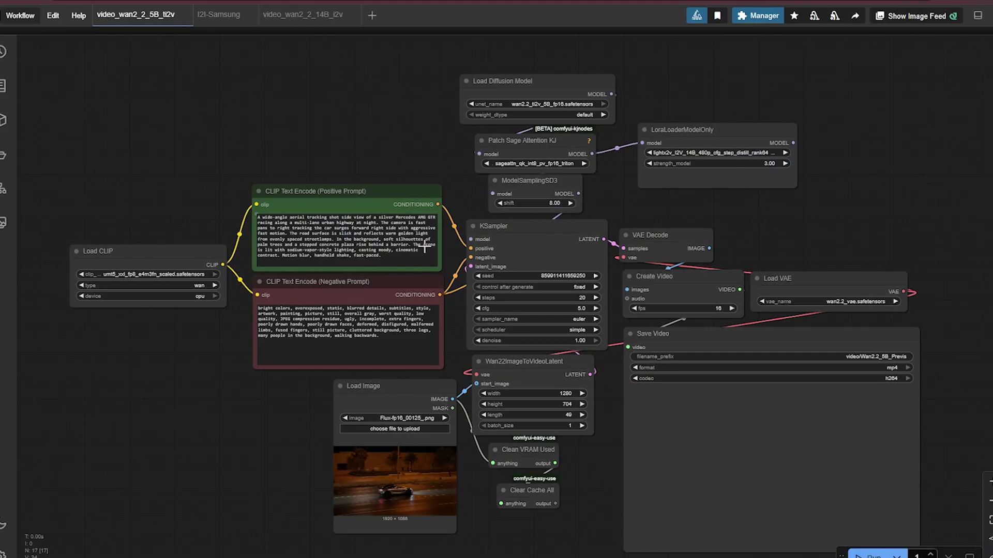
Step: Look over the Wan2.2 5B workflow, including its prompt, model, sampler, latent size and video output nodes
{"action": "scroll", "coordinate": [272, 252], "scroll_direction": "up", "scroll_amount": 3}
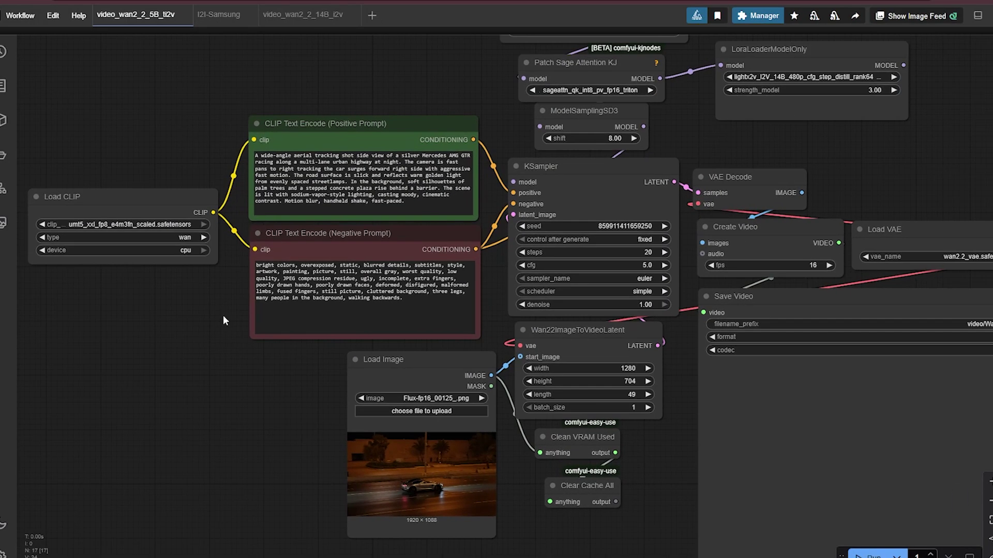
{"action": "scroll", "coordinate": [224, 320], "scroll_direction": "down", "scroll_amount": 1}
{"action": "scroll", "coordinate": [499, 263], "scroll_direction": "right", "scroll_amount": 2}
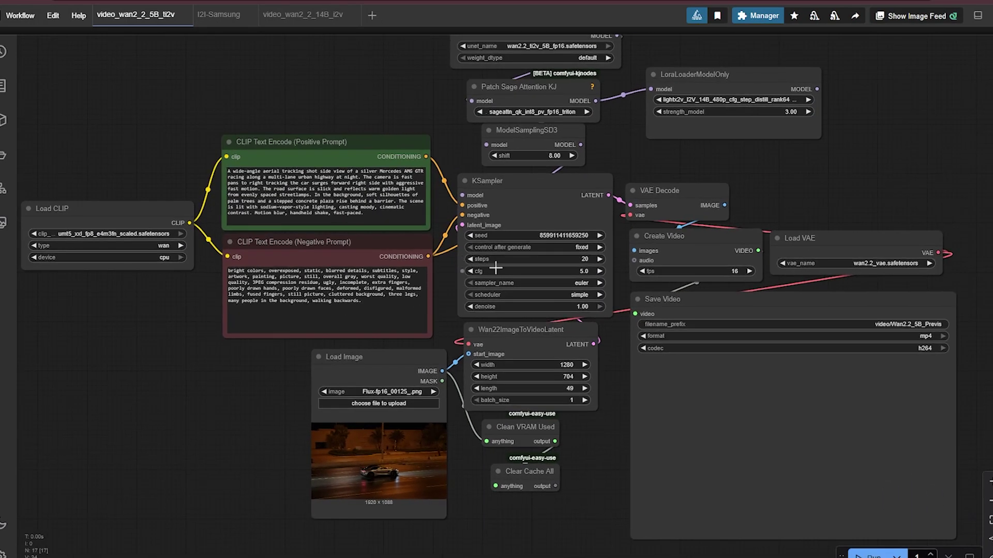
{"action": "left_click_drag", "start_coordinate": [478, 171], "coordinate": [482, 206]}
{"action": "left_click_drag", "start_coordinate": [432, 170], "coordinate": [416, 142]}
{"action": "left_click_drag", "start_coordinate": [713, 153], "coordinate": [659, 181]}
{"action": "scroll", "coordinate": [672, 161], "scroll_direction": "down", "scroll_amount": 1}
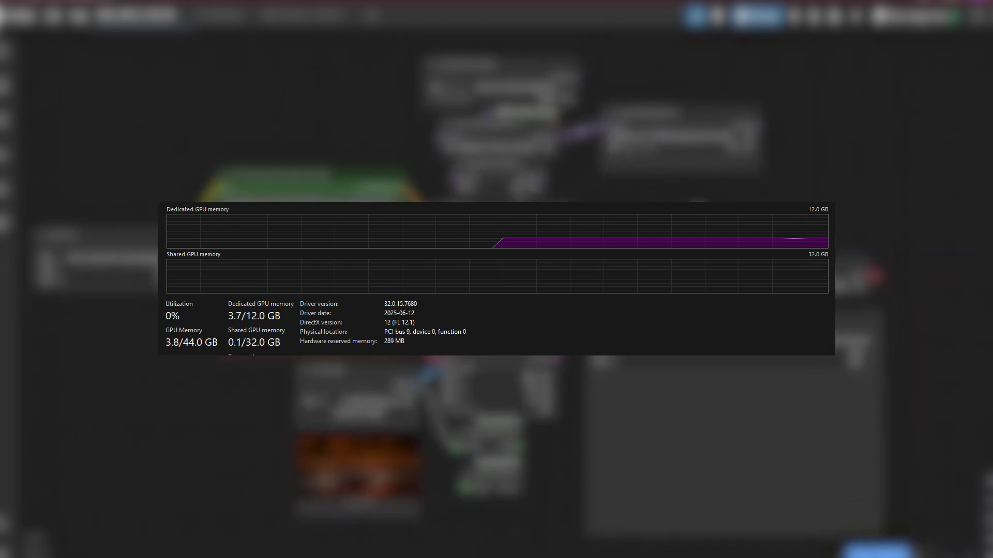
{"action": "left_click_drag", "start_coordinate": [536, 449], "coordinate": [580, 421]}
{"action": "left_click_drag", "start_coordinate": [251, 363], "coordinate": [240, 381]}
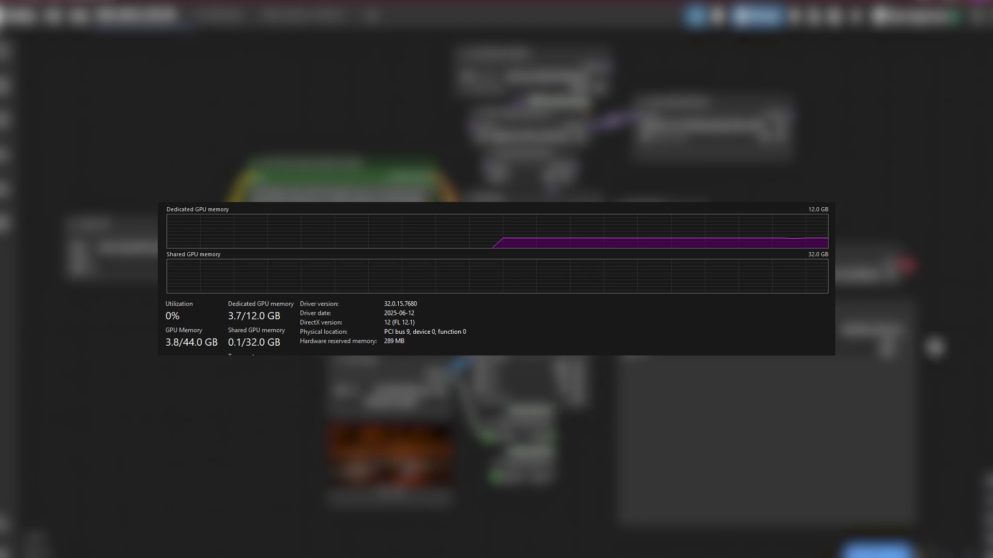
{"action": "left_click_drag", "start_coordinate": [940, 339], "coordinate": [926, 317]}
{"action": "left_click_drag", "start_coordinate": [574, 383], "coordinate": [556, 412]}
{"action": "scroll", "coordinate": [702, 259], "scroll_direction": "up", "scroll_amount": 3}
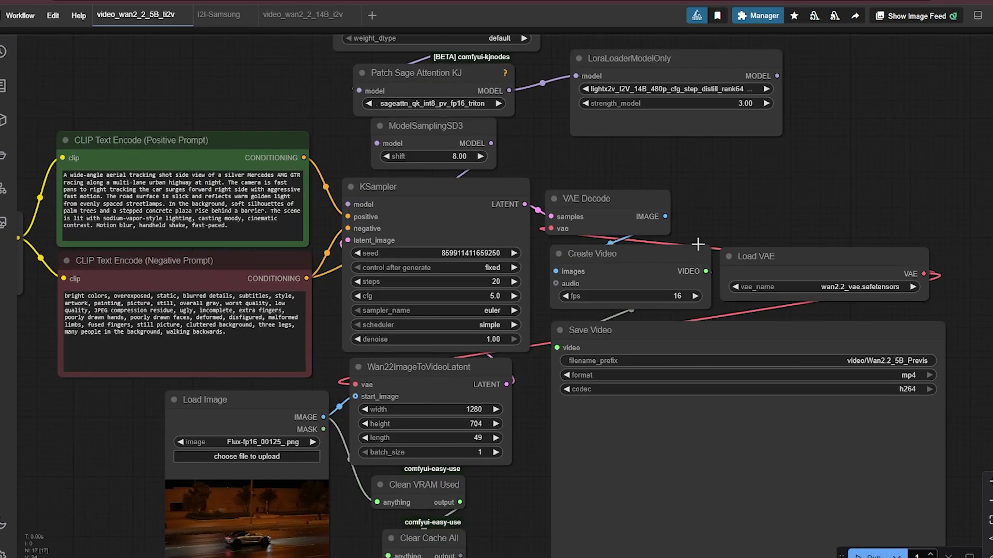
{"action": "left_click_drag", "start_coordinate": [669, 262], "coordinate": [565, 244]}
{"action": "scroll", "coordinate": [641, 207], "scroll_direction": "down", "scroll_amount": 6}
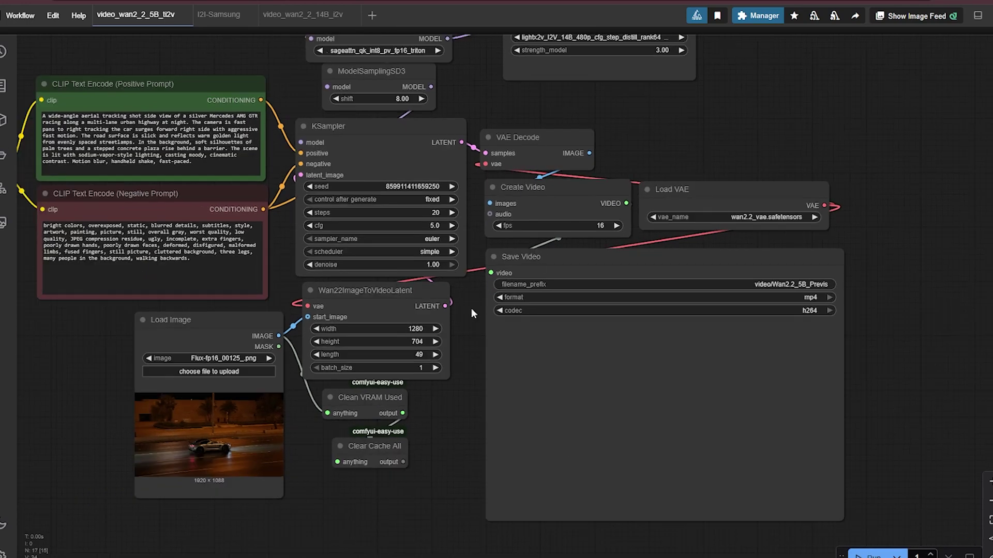
{"action": "scroll", "coordinate": [470, 308], "scroll_direction": "up", "scroll_amount": 5}
{"action": "scroll", "coordinate": [495, 344], "scroll_direction": "down", "scroll_amount": 1}
{"action": "left_click_drag", "start_coordinate": [167, 389], "coordinate": [267, 418]}
{"action": "scroll", "coordinate": [259, 416], "scroll_direction": "down", "scroll_amount": 3}
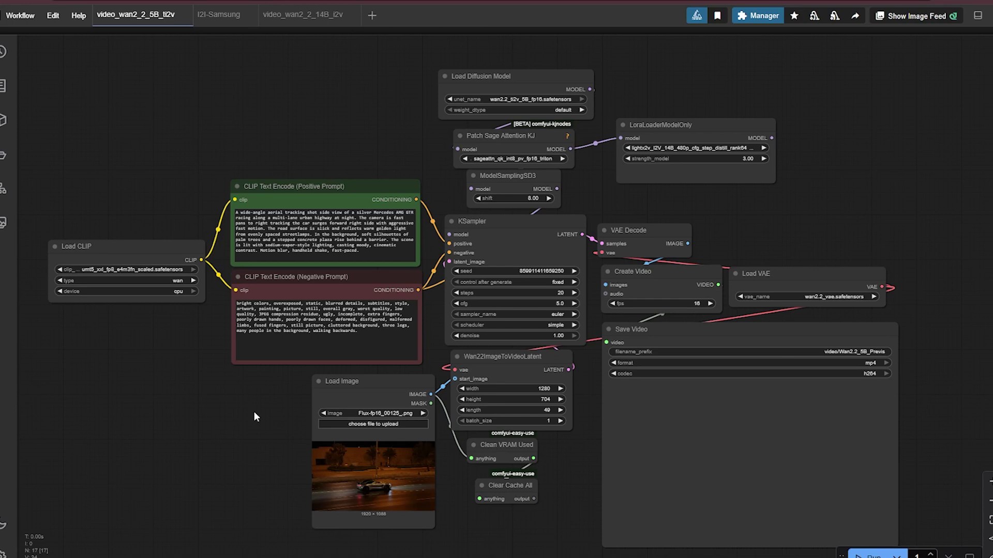
Step: Bypass the Load Image node and move it farther away from the Wan22ImageToVideoLatent node
{"action": "left_click_drag", "start_coordinate": [270, 419], "coordinate": [295, 383]}
{"action": "left_click", "coordinate": [417, 354]}
{"action": "key", "text": "ctrl+b"}
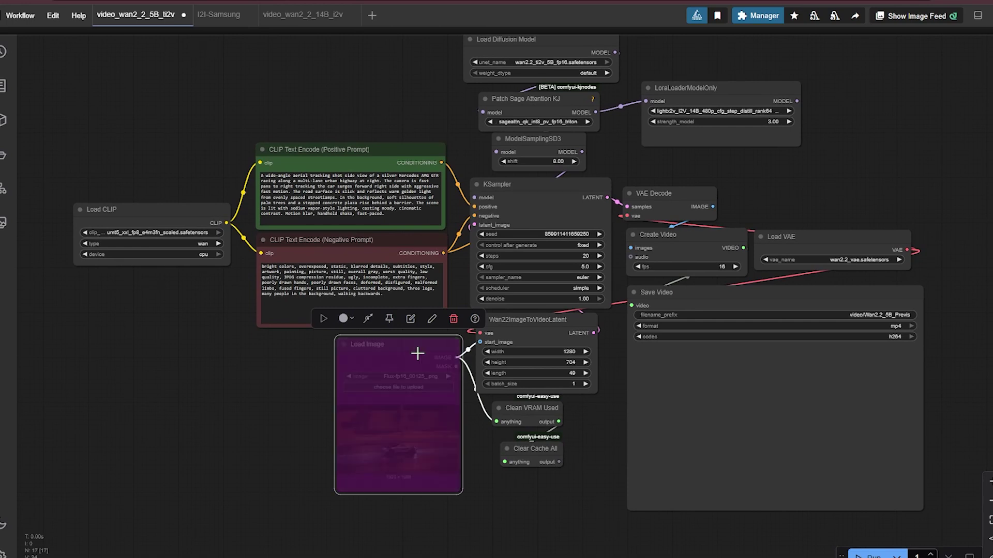
{"action": "left_click_drag", "start_coordinate": [286, 376], "coordinate": [264, 381]}
{"action": "left_click_drag", "start_coordinate": [375, 349], "coordinate": [305, 358]}
{"action": "left_click_drag", "start_coordinate": [192, 433], "coordinate": [234, 406]}
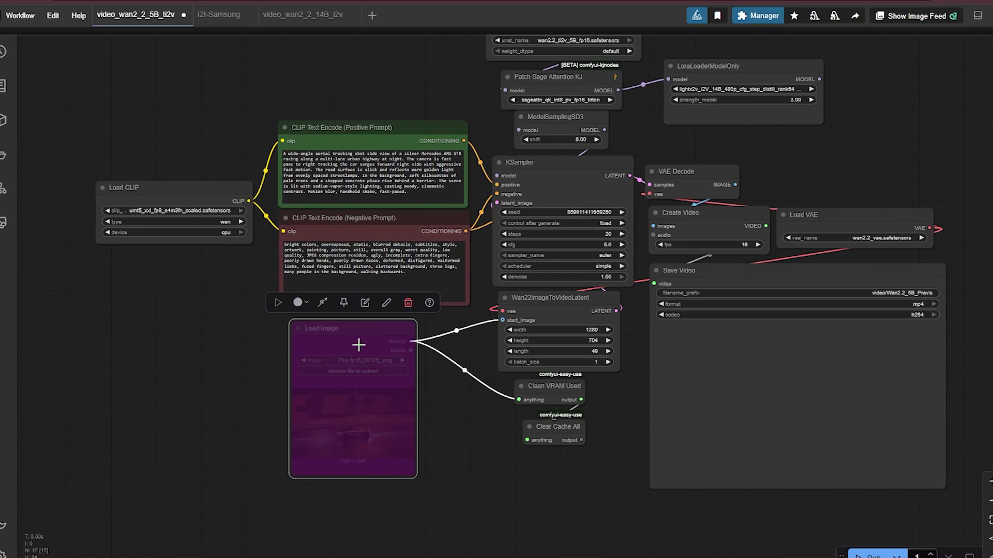
Step: Toggle the Load Image node's bypass, move the node back beside Wan22ImageToVideoLatent and re-enable it
{"action": "key", "text": "ctrl+b"}
{"action": "key", "text": "ctrl+b"}
{"action": "left_click_drag", "start_coordinate": [345, 339], "coordinate": [399, 333]}
{"action": "key", "text": "ctrl+b"}
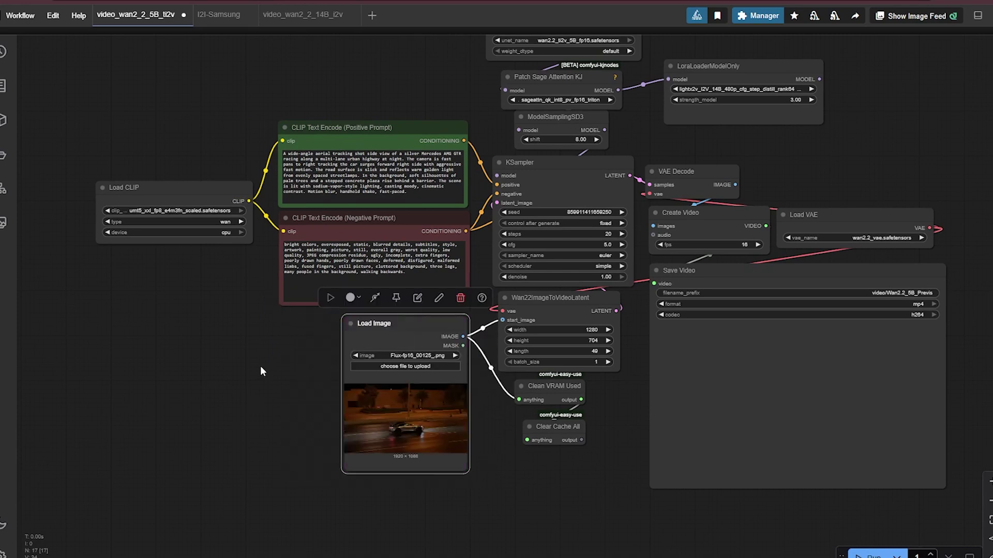
Step: Bypass the Load Image node once more and switch it straight back on
{"action": "left_click_drag", "start_coordinate": [266, 367], "coordinate": [193, 357]}
{"action": "scroll", "coordinate": [310, 341], "scroll_direction": "up", "scroll_amount": 3}
{"action": "key", "text": "ctrl+b"}
{"action": "key", "text": "ctrl+b"}
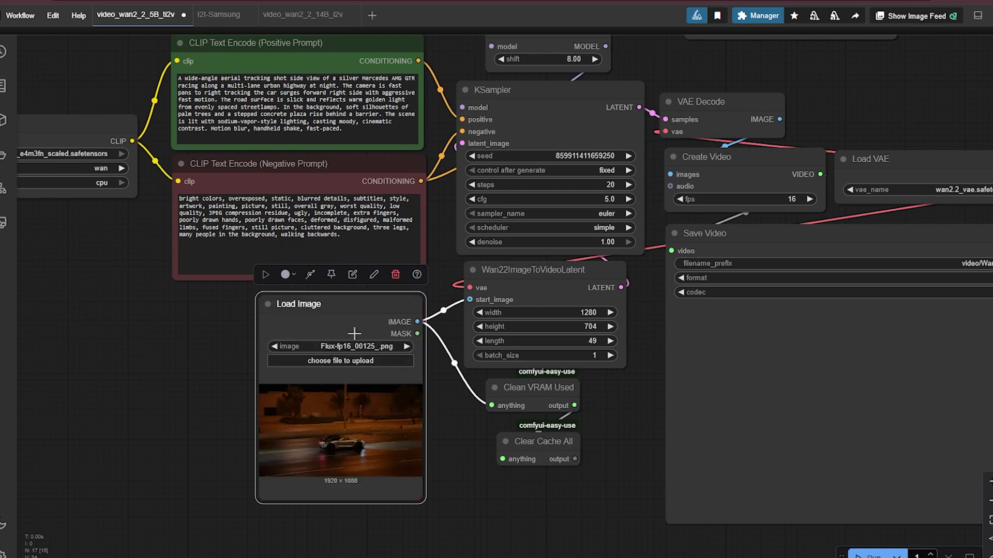
{"action": "scroll", "coordinate": [216, 346], "scroll_direction": "down", "scroll_amount": 5}
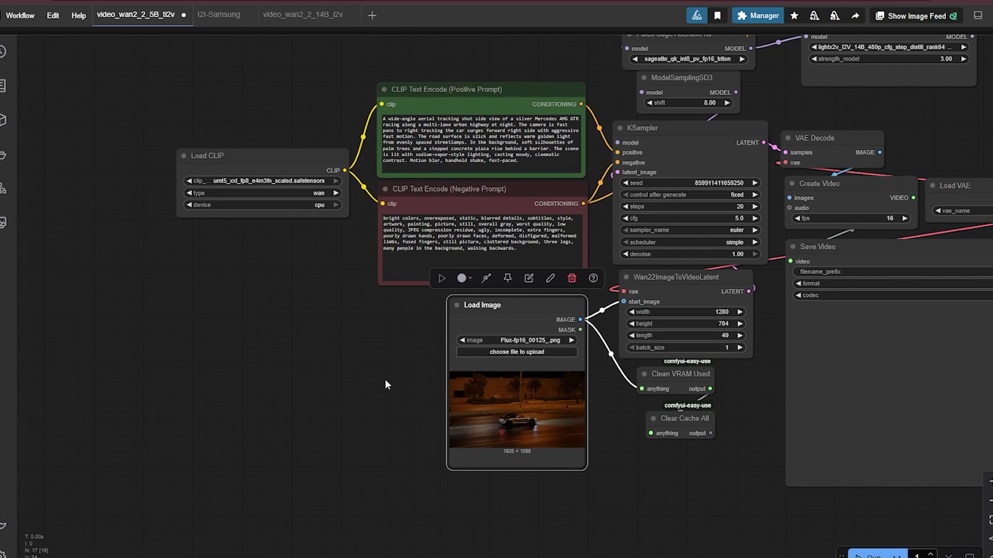
{"action": "left_click_drag", "start_coordinate": [385, 385], "coordinate": [235, 381]}
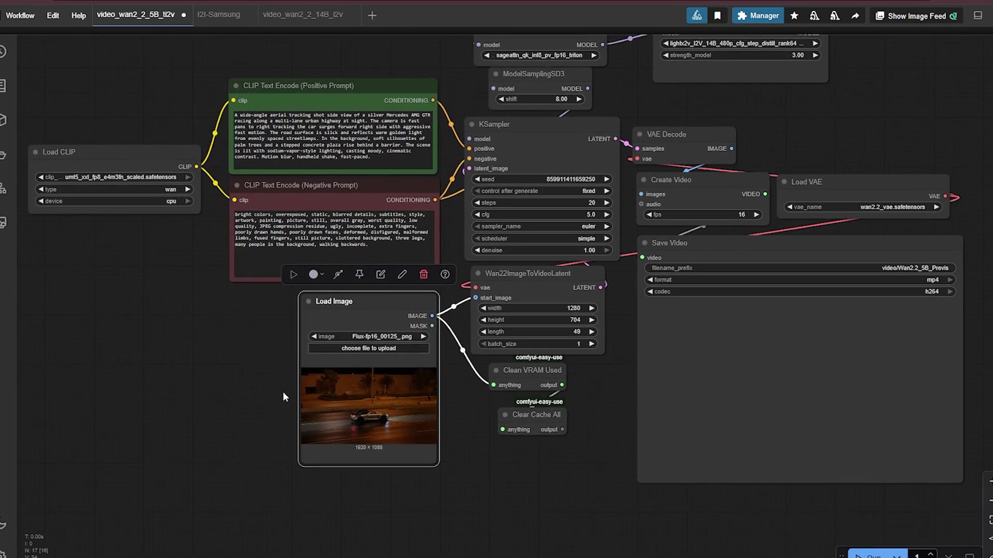
{"action": "left_click_drag", "start_coordinate": [507, 448], "coordinate": [468, 506]}
{"action": "left_click_drag", "start_coordinate": [582, 440], "coordinate": [569, 469]}
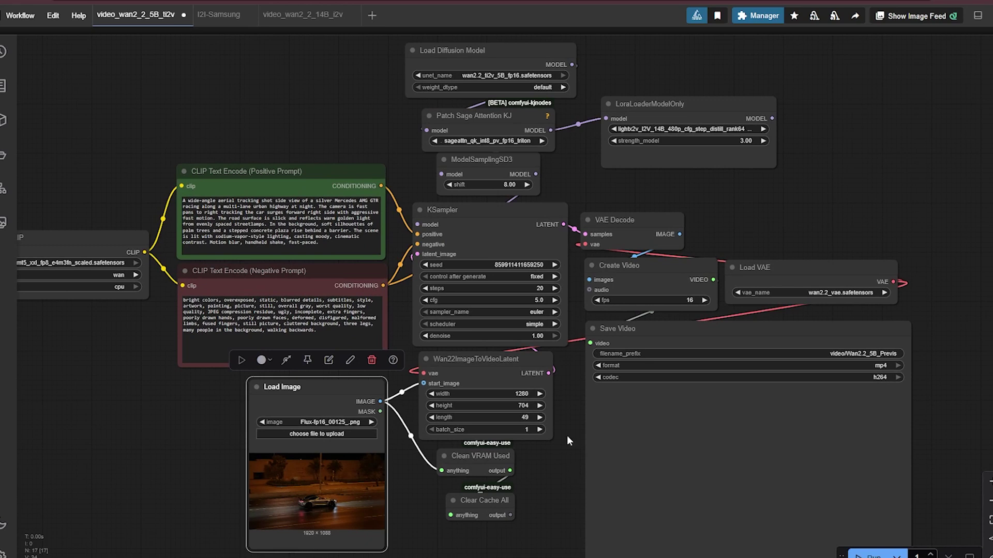
{"action": "left_click_drag", "start_coordinate": [567, 412], "coordinate": [544, 469]}
{"action": "scroll", "coordinate": [682, 283], "scroll_direction": "down", "scroll_amount": 5}
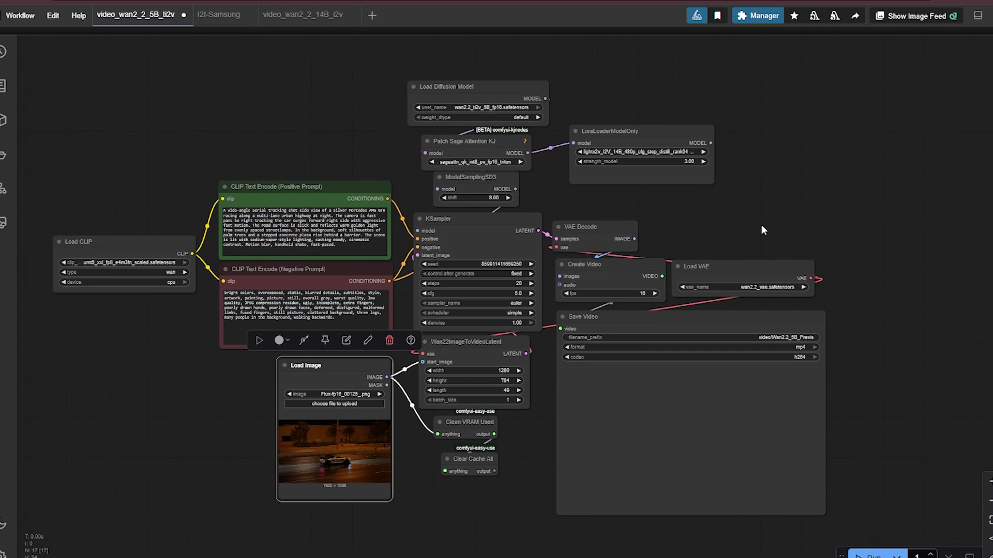
Step: Move the Load Image node away from the latent and Clean VRAM Used nodes to expose its two image connections
{"action": "scroll", "coordinate": [394, 438], "scroll_direction": "up", "scroll_amount": 5}
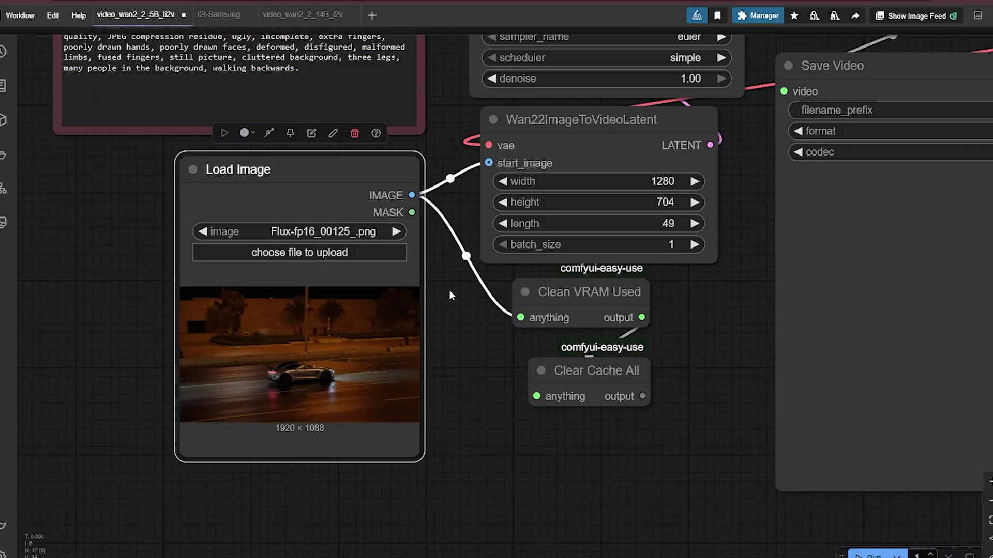
{"action": "left_click_drag", "start_coordinate": [450, 291], "coordinate": [498, 357]}
{"action": "left_click_drag", "start_coordinate": [362, 251], "coordinate": [254, 253]}
{"action": "left_click_drag", "start_coordinate": [448, 386], "coordinate": [466, 332]}
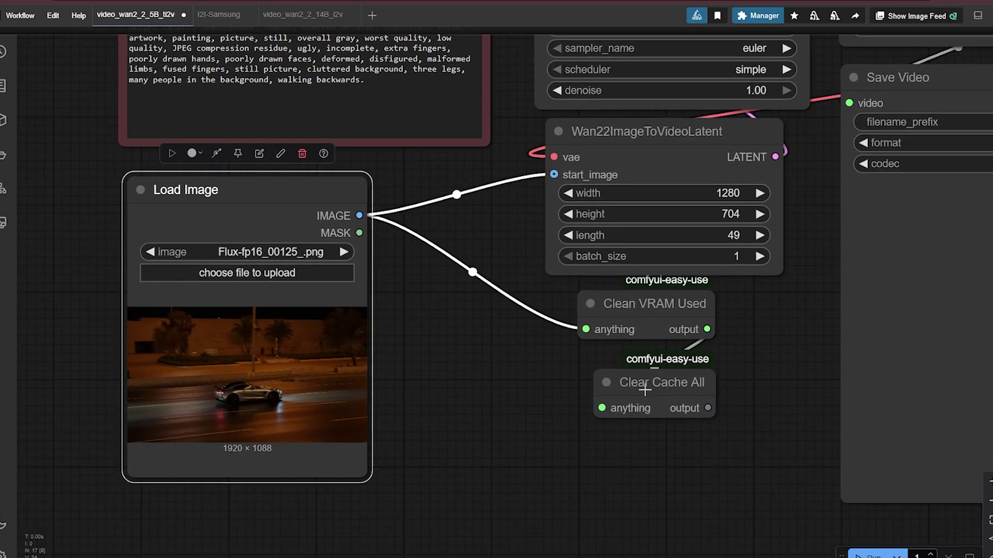
Step: Shift the Wan22ImageToVideoLatent node toward Load Image and return it to its place above Clean VRAM Used
{"action": "left_click_drag", "start_coordinate": [644, 132], "coordinate": [561, 192]}
{"action": "left_click_drag", "start_coordinate": [745, 196], "coordinate": [670, 319]}
{"action": "scroll", "coordinate": [670, 319], "scroll_direction": "down", "scroll_amount": 2}
{"action": "left_click_drag", "start_coordinate": [573, 349], "coordinate": [629, 304]}
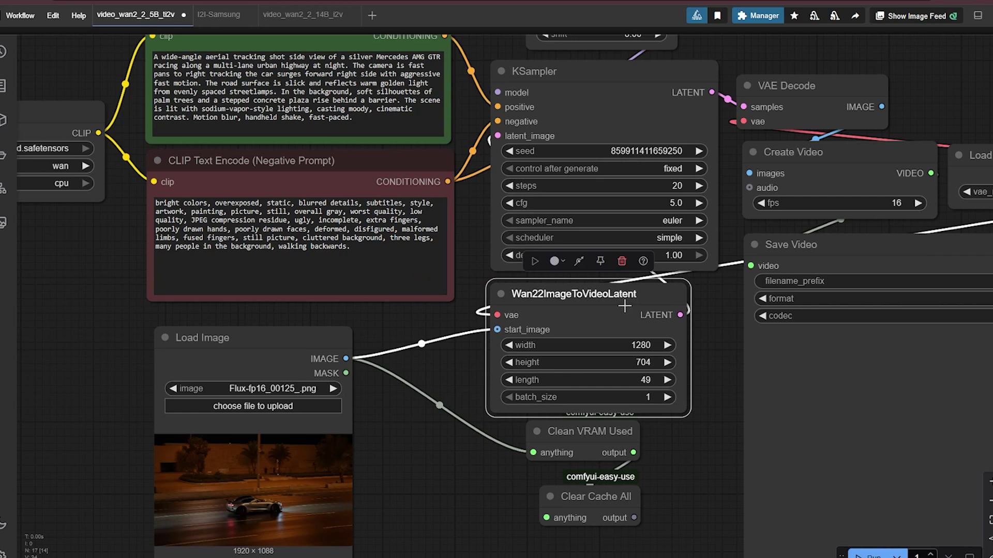
Step: Nudge the Patch Sage Attention KJ node slightly closer to the Load Diffusion Model node
{"action": "left_click_drag", "start_coordinate": [709, 417], "coordinate": [569, 364]}
{"action": "left_click_drag", "start_coordinate": [572, 327], "coordinate": [559, 460]}
{"action": "scroll", "coordinate": [559, 461], "scroll_direction": "down", "scroll_amount": 2}
{"action": "left_click_drag", "start_coordinate": [588, 231], "coordinate": [580, 442]}
{"action": "scroll", "coordinate": [550, 301], "scroll_direction": "up", "scroll_amount": 4}
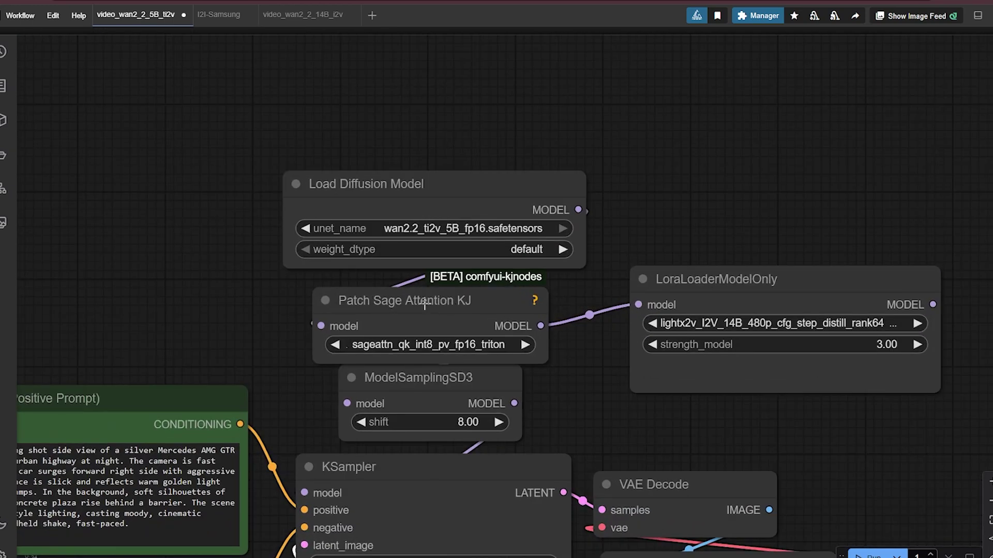
{"action": "mouse_move", "coordinate": [422, 321]}
{"action": "left_mouse_down"}
{"action": "mouse_move", "coordinate": [723, 171]}
{"action": "mouse_move", "coordinate": [228, 234]}
{"action": "mouse_move", "coordinate": [447, 338]}
{"action": "mouse_move", "coordinate": [433, 323]}
{"action": "mouse_move", "coordinate": [411, 323]}
{"action": "left_mouse_up"}
Step: Move the LoraLoaderModelOnly node closer to Patch Sage Attention KJ and widen it to show the full LoRA file name
{"action": "left_click_drag", "start_coordinate": [564, 401], "coordinate": [522, 347]}
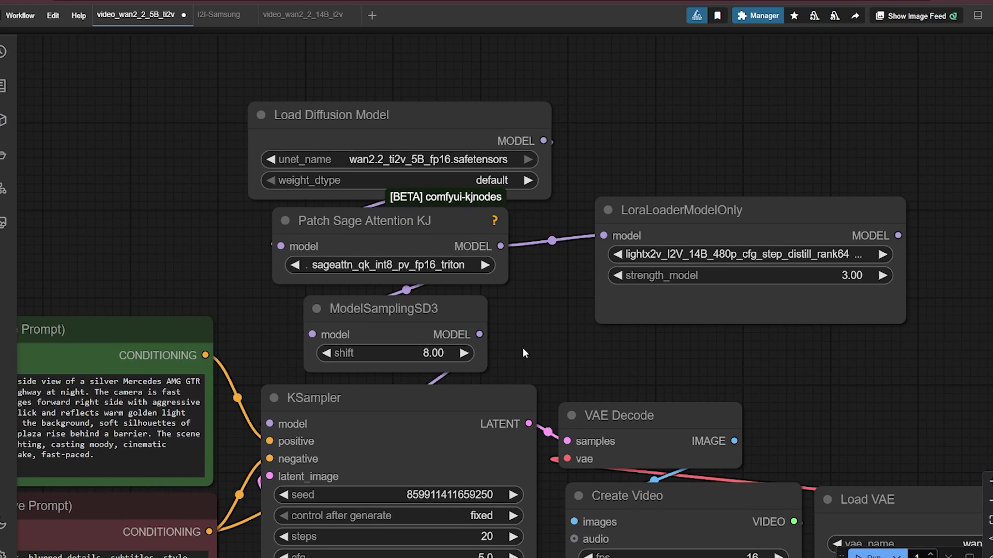
{"action": "left_click_drag", "start_coordinate": [523, 353], "coordinate": [526, 301]}
{"action": "left_click_drag", "start_coordinate": [693, 168], "coordinate": [646, 184]}
{"action": "left_click_drag", "start_coordinate": [704, 124], "coordinate": [600, 144]}
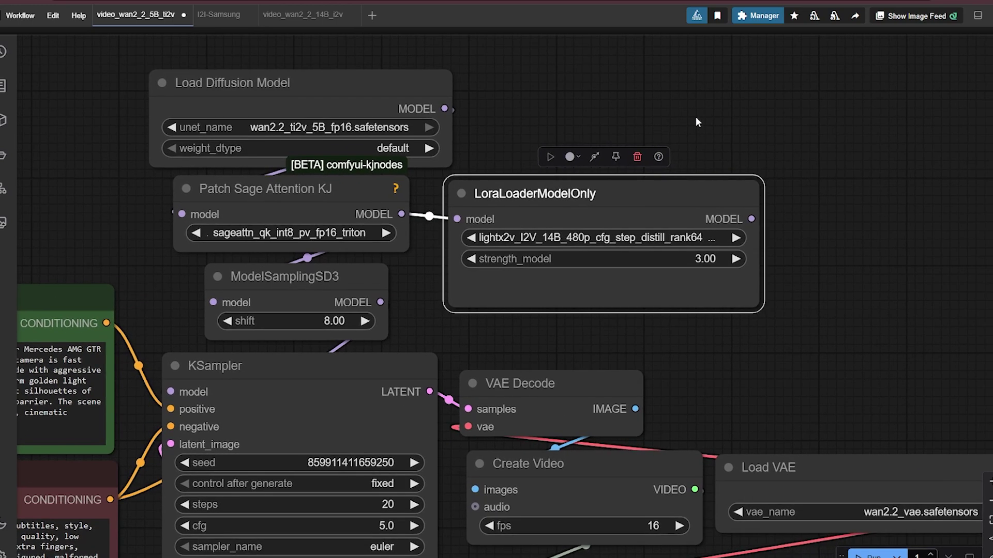
{"action": "left_click_drag", "start_coordinate": [755, 307], "coordinate": [902, 310]}
{"action": "scroll", "coordinate": [712, 340], "scroll_direction": "down", "scroll_amount": 3}
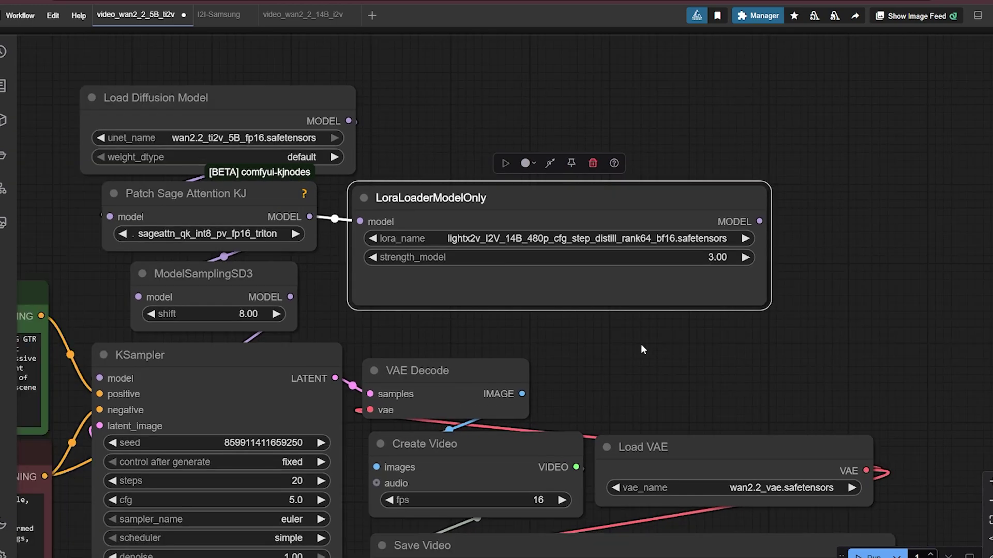
{"action": "left_click_drag", "start_coordinate": [641, 346], "coordinate": [605, 352]}
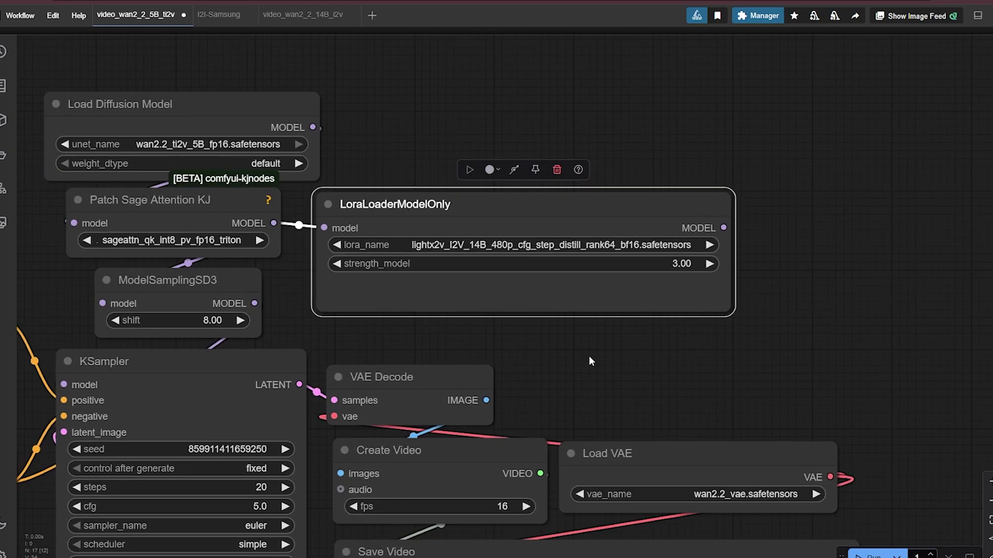
Step: Examine the LoRA loader, KSampler, Load VAE and video output nodes and how they are connected
{"action": "left_click_drag", "start_coordinate": [711, 374], "coordinate": [654, 250]}
{"action": "scroll", "coordinate": [703, 336], "scroll_direction": "down", "scroll_amount": 1}
{"action": "left_click", "coordinate": [758, 312]}
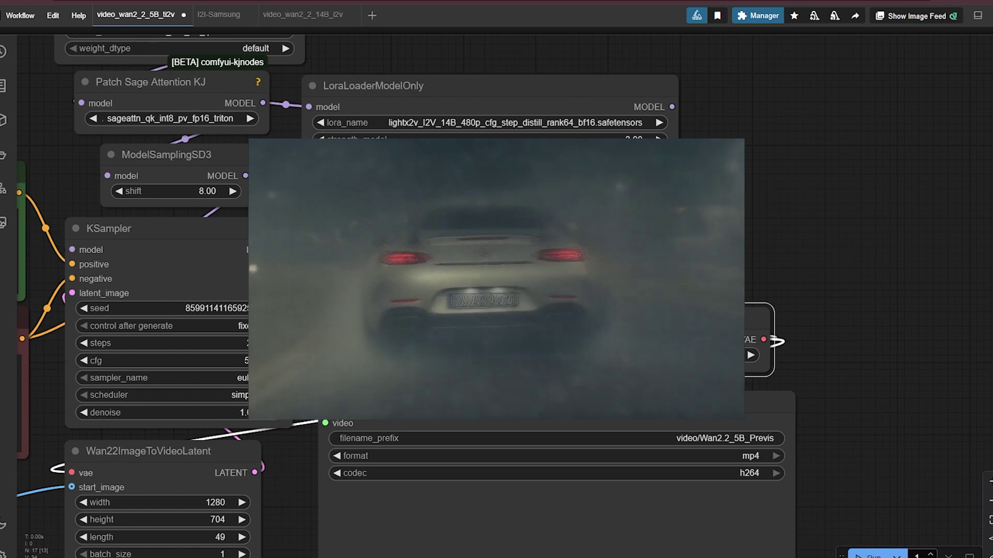
{"action": "left_click_drag", "start_coordinate": [654, 250], "coordinate": [665, 249]}
{"action": "scroll", "coordinate": [562, 244], "scroll_direction": "down", "scroll_amount": 1}
{"action": "left_click_drag", "start_coordinate": [562, 244], "coordinate": [634, 255]}
{"action": "left_click_drag", "start_coordinate": [711, 236], "coordinate": [751, 317]}
{"action": "left_click_drag", "start_coordinate": [531, 288], "coordinate": [595, 315]}
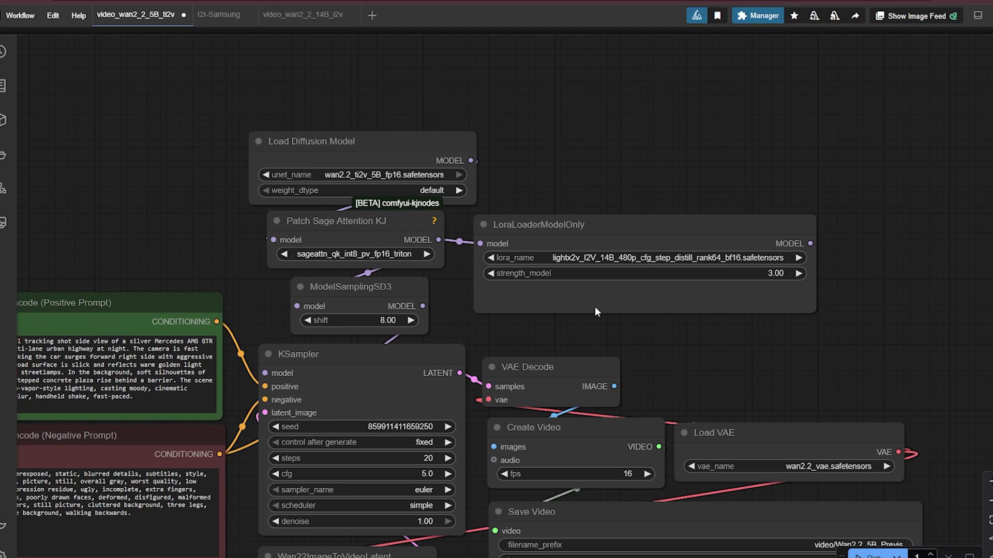
Step: Shift the widened LoraLoaderModelOnly node left until it sits just beside Patch Sage Attention KJ, and deselect it
{"action": "scroll", "coordinate": [523, 224], "scroll_direction": "up", "scroll_amount": 2}
{"action": "left_click_drag", "start_coordinate": [541, 234], "coordinate": [517, 228]}
{"action": "left_click", "coordinate": [549, 203]}
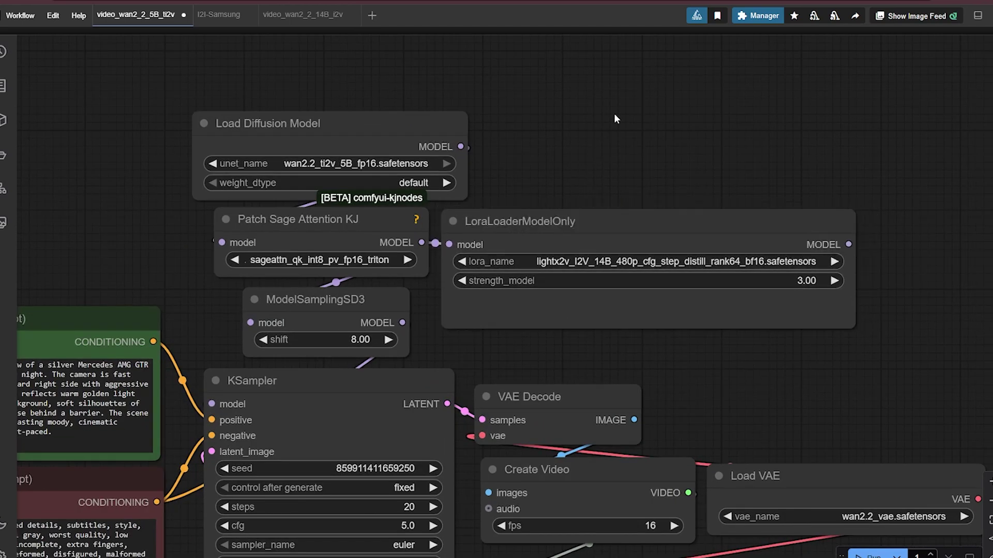
Step: Widen the Load VAE node slightly, nudge it a little away from Create Video, and deselect it
{"action": "scroll", "coordinate": [556, 186], "scroll_direction": "down", "scroll_amount": 3}
{"action": "left_click_drag", "start_coordinate": [672, 363], "coordinate": [671, 314]}
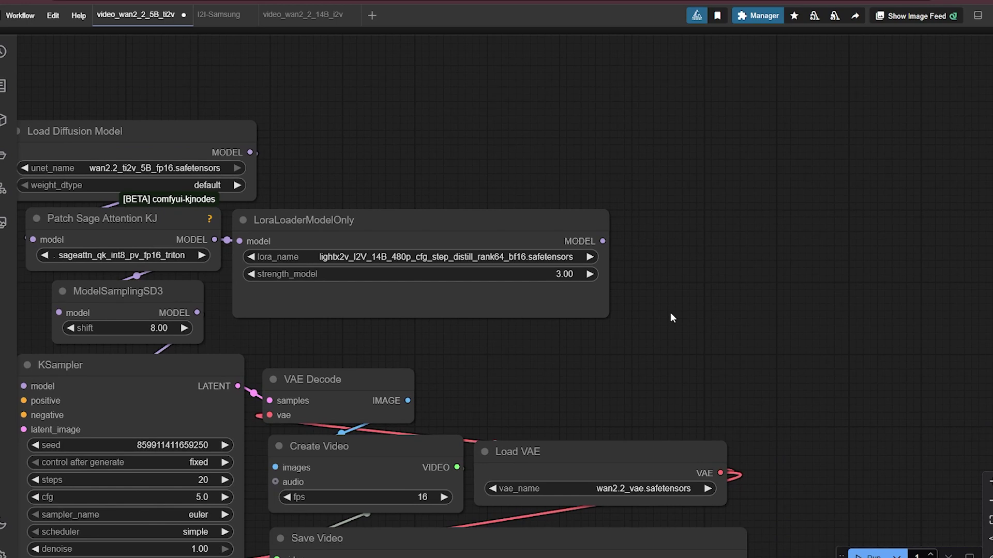
{"action": "left_click_drag", "start_coordinate": [671, 313], "coordinate": [654, 215]}
{"action": "left_click", "coordinate": [558, 354]}
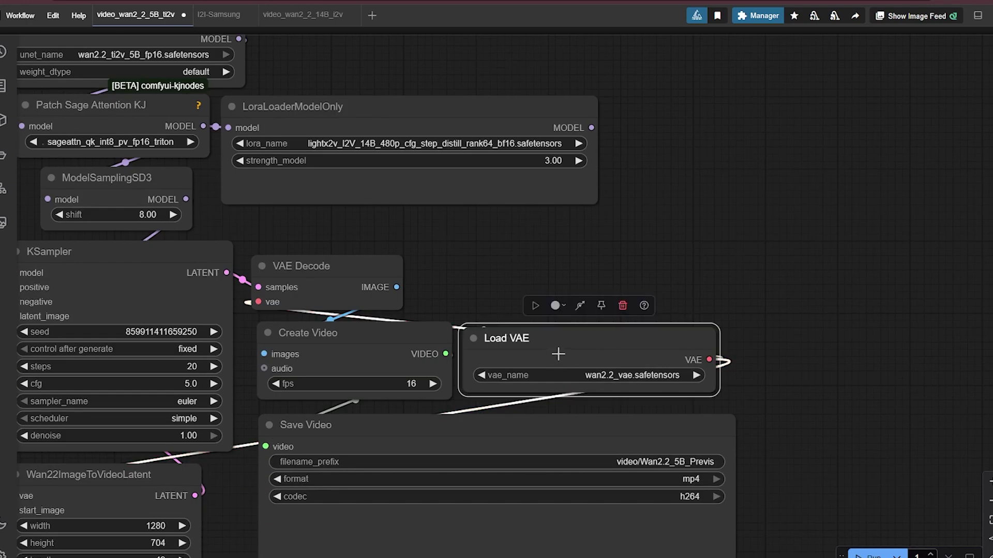
{"action": "left_click_drag", "start_coordinate": [714, 393], "coordinate": [736, 396]}
{"action": "left_click_drag", "start_coordinate": [591, 348], "coordinate": [592, 345]}
{"action": "left_click_drag", "start_coordinate": [488, 267], "coordinate": [635, 263]}
{"action": "left_click", "coordinate": [509, 250]}
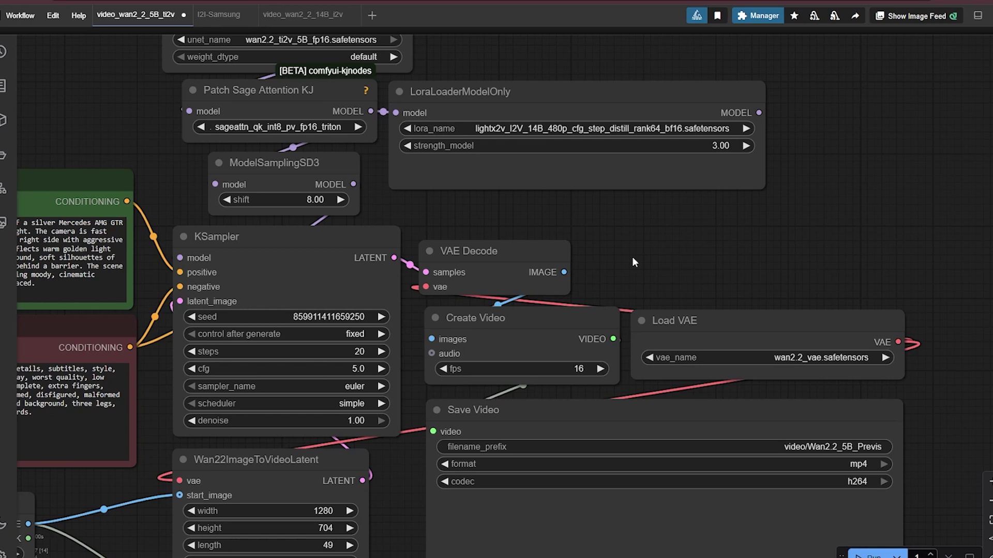
Step: Examine the KSampler, Wan22ImageToVideoLatent, cleanup, image input and Save Video nodes of the 5B workflow
{"action": "left_click_drag", "start_coordinate": [649, 259], "coordinate": [688, 175]}
{"action": "scroll", "coordinate": [682, 229], "scroll_direction": "down", "scroll_amount": 1}
{"action": "scroll", "coordinate": [690, 171], "scroll_direction": "down", "scroll_amount": 1}
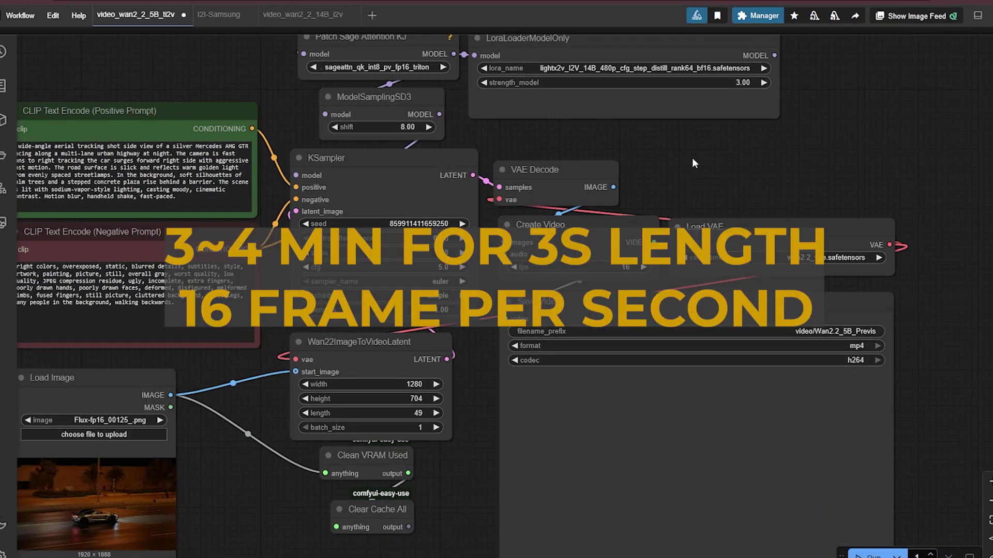
{"action": "left_click_drag", "start_coordinate": [674, 179], "coordinate": [649, 223]}
{"action": "left_click_drag", "start_coordinate": [456, 399], "coordinate": [520, 254]}
{"action": "scroll", "coordinate": [517, 261], "scroll_direction": "up", "scroll_amount": 2}
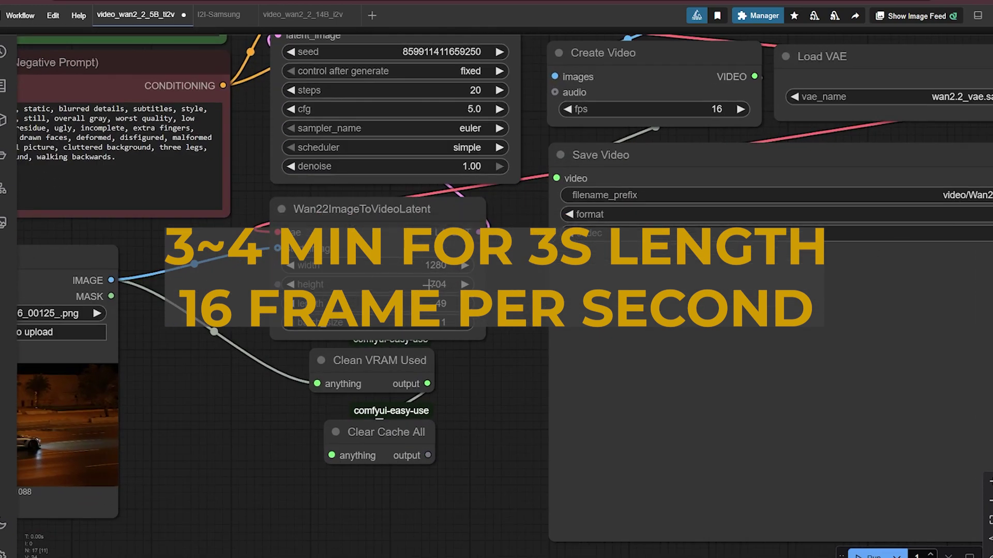
{"action": "left_click_drag", "start_coordinate": [514, 244], "coordinate": [548, 309]}
{"action": "scroll", "coordinate": [497, 301], "scroll_direction": "down", "scroll_amount": 1}
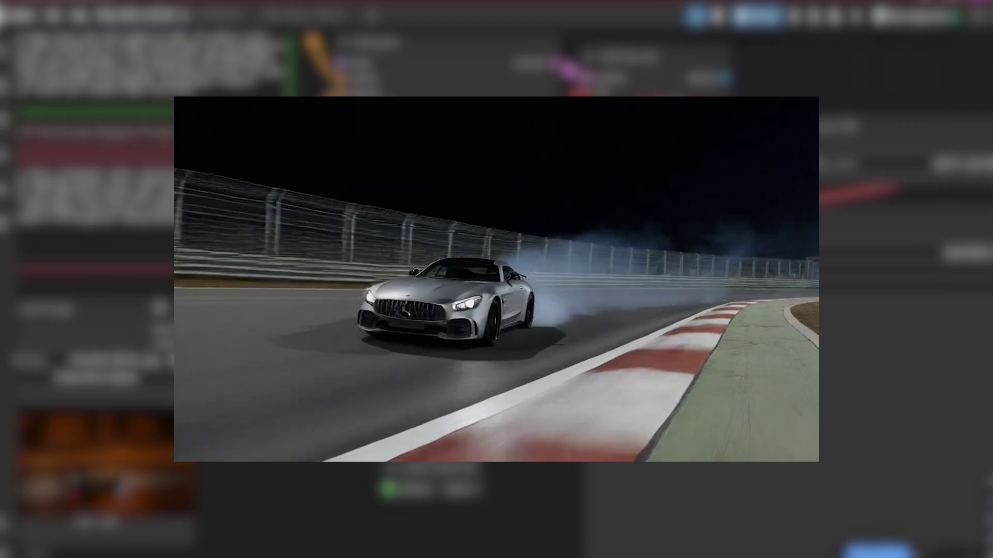
{"action": "left_click_drag", "start_coordinate": [98, 309], "coordinate": [183, 292]}
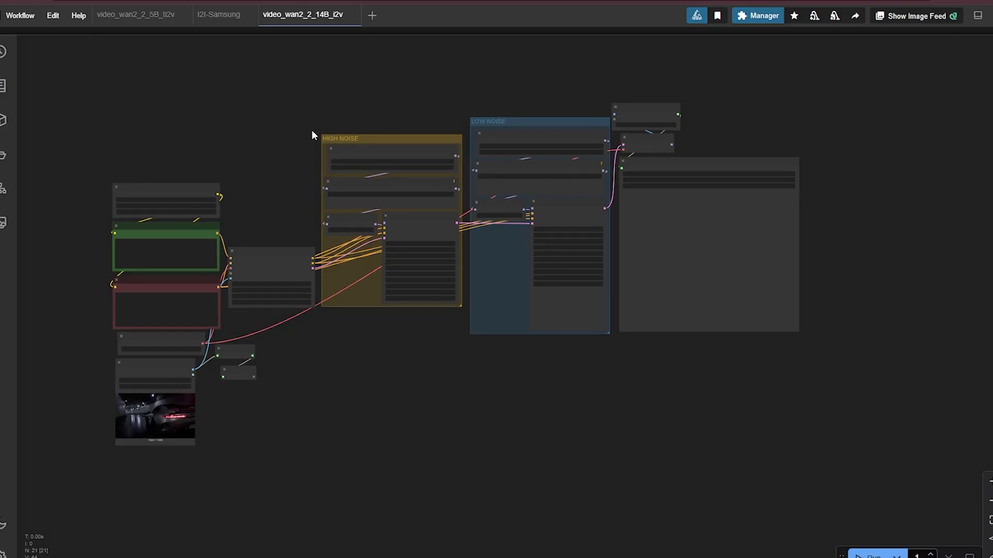
Step: In the video_wan2_2_14B_i2v workflow, select the Load Diffusion Model node of the HIGH NOISE group, followed by that of LOW NOISE
{"action": "scroll", "coordinate": [313, 134], "scroll_direction": "up", "scroll_amount": 6}
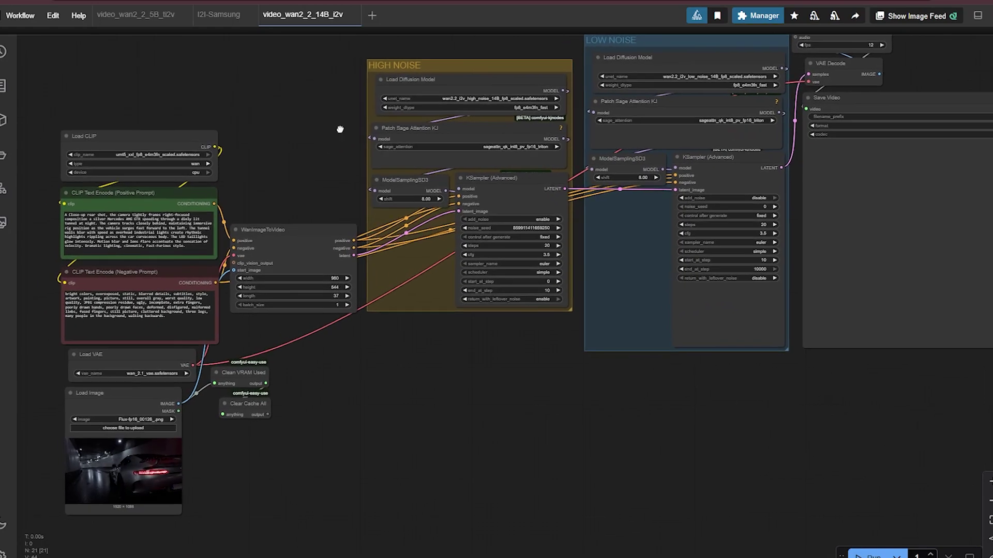
{"action": "scroll", "coordinate": [340, 129], "scroll_direction": "up", "scroll_amount": 3}
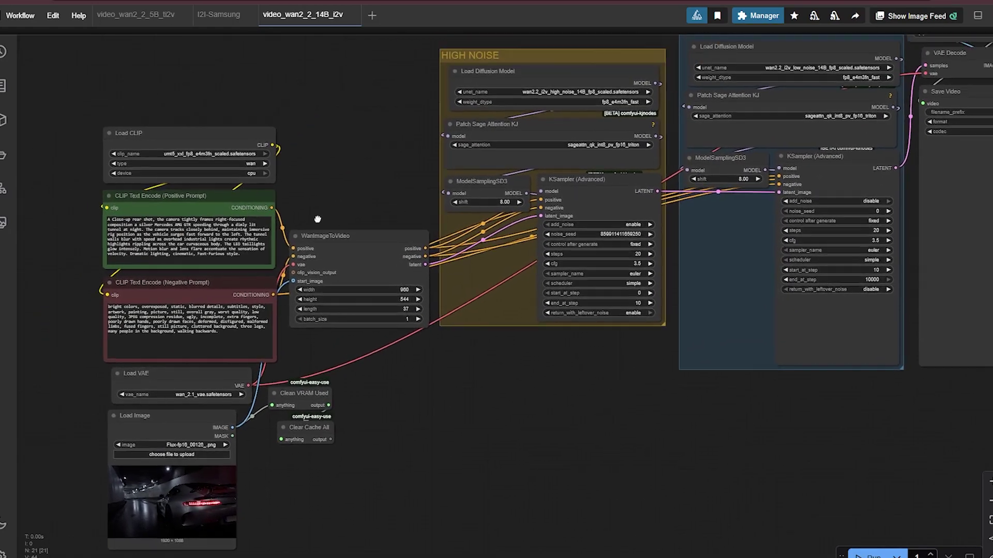
{"action": "left_click_drag", "start_coordinate": [317, 219], "coordinate": [211, 249]}
{"action": "scroll", "coordinate": [485, 104], "scroll_direction": "up", "scroll_amount": 4}
{"action": "left_click_drag", "start_coordinate": [466, 102], "coordinate": [465, 78]}
{"action": "scroll", "coordinate": [354, 93], "scroll_direction": "down", "scroll_amount": 1}
{"action": "left_click", "coordinate": [326, 126]}
{"action": "left_click", "coordinate": [627, 100]}
Step: Compare the HIGH NOISE and LOW NOISE groups with the video output nodes and deselect the low-noise model loader
{"action": "scroll", "coordinate": [467, 64], "scroll_direction": "down", "scroll_amount": 1}
{"action": "left_click_drag", "start_coordinate": [467, 64], "coordinate": [359, 104]}
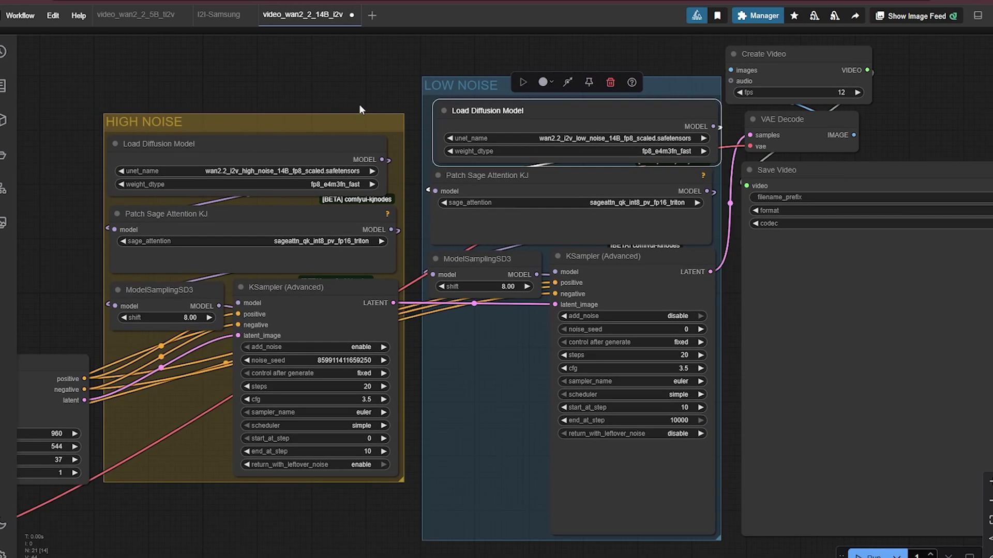
{"action": "left_click_drag", "start_coordinate": [642, 45], "coordinate": [526, 49]}
{"action": "left_click", "coordinate": [514, 77]}
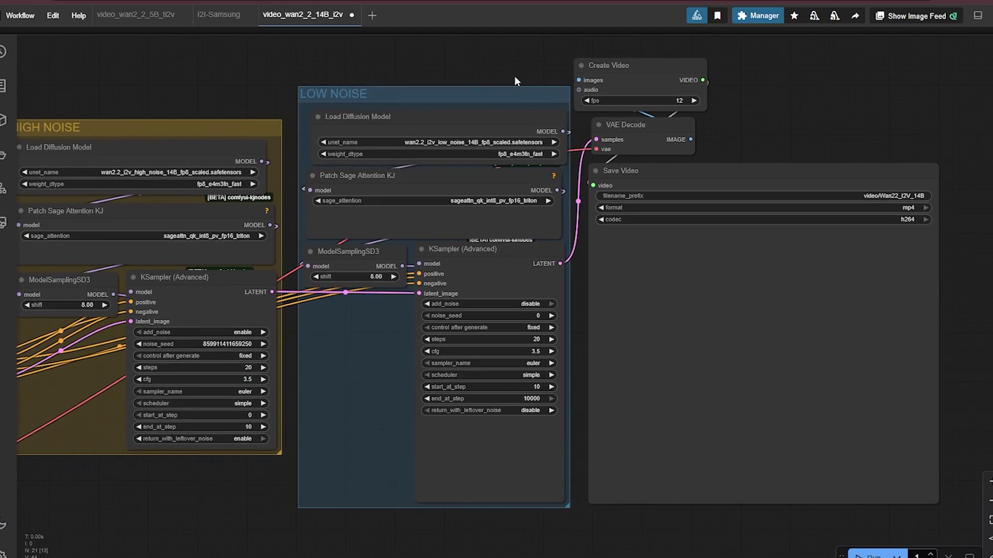
{"action": "left_click_drag", "start_coordinate": [533, 107], "coordinate": [547, 100]}
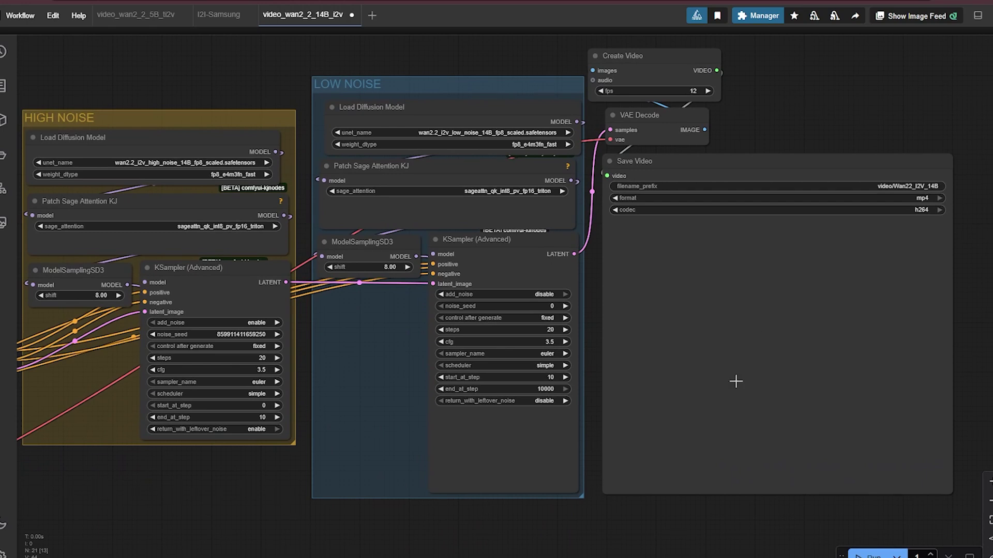
{"action": "left_click_drag", "start_coordinate": [602, 320], "coordinate": [707, 322]}
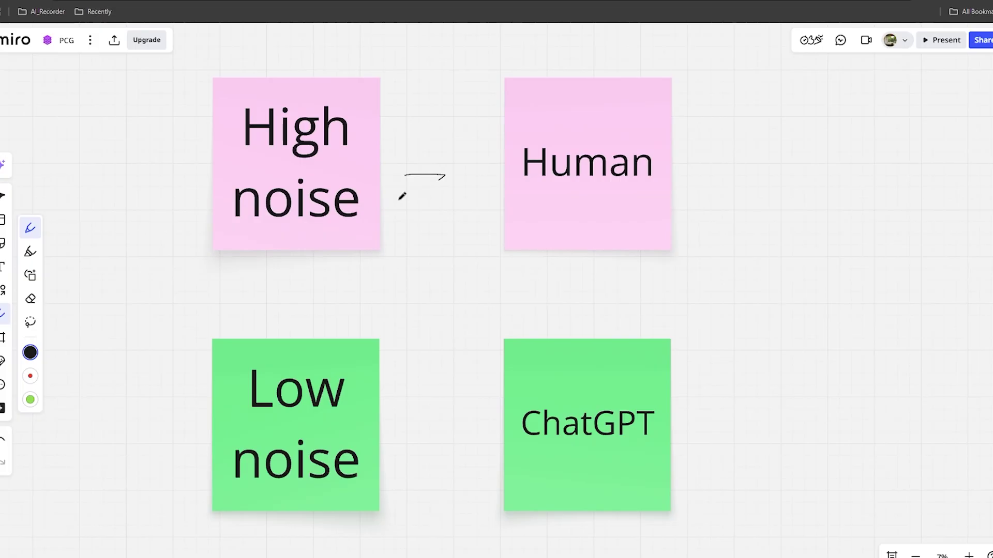
Step: Switch to Miro, draw freehand arrows linking the noise notes to their comparison notes, and activate the Pen tool at the description boxes
{"action": "left_click_drag", "start_coordinate": [385, 175], "coordinate": [433, 173]}
{"action": "scroll", "coordinate": [419, 274], "scroll_direction": "down", "scroll_amount": 4}
{"action": "left_click_drag", "start_coordinate": [396, 285], "coordinate": [446, 285]}
{"action": "left_click_drag", "start_coordinate": [395, 321], "coordinate": [446, 311]}
{"action": "mouse_move", "coordinate": [436, 197]}
{"action": "left_mouse_down"}
{"action": "mouse_move", "coordinate": [406, 314]}
{"action": "mouse_move", "coordinate": [390, 297]}
{"action": "left_mouse_up"}
{"action": "mouse_move", "coordinate": [242, 279]}
{"action": "left_mouse_down"}
{"action": "mouse_move", "coordinate": [233, 325]}
{"action": "mouse_move", "coordinate": [215, 308]}
{"action": "left_mouse_up"}
{"action": "left_click_drag", "start_coordinate": [510, 293], "coordinate": [558, 291]}
{"action": "left_click_drag", "start_coordinate": [535, 278], "coordinate": [538, 290]}
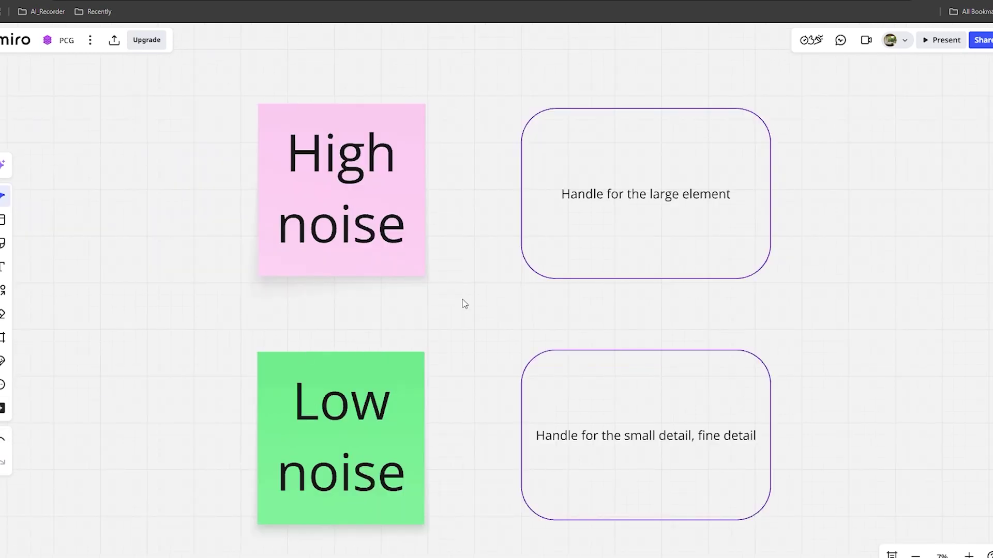
{"action": "left_click_drag", "start_coordinate": [461, 303], "coordinate": [397, 292]}
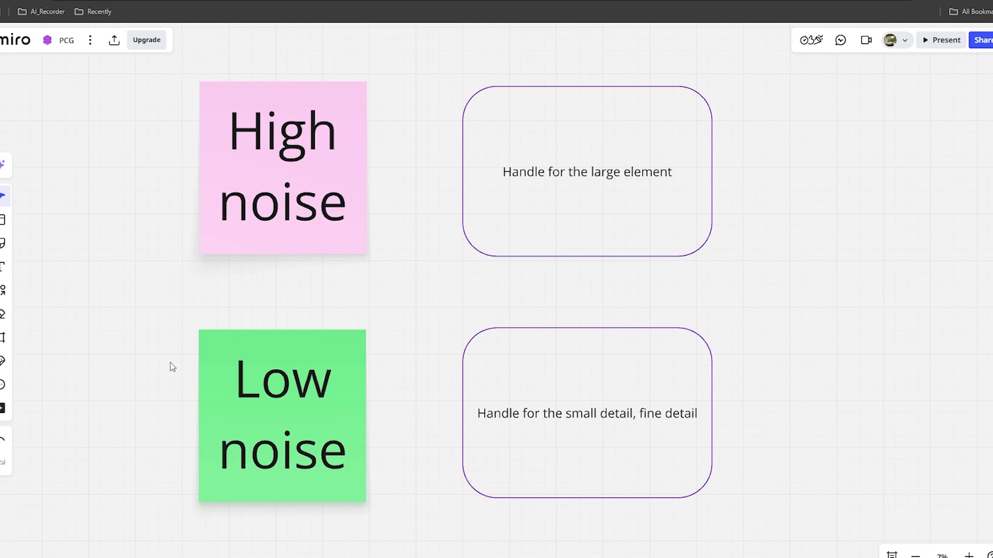
{"action": "left_click", "coordinate": [3, 314]}
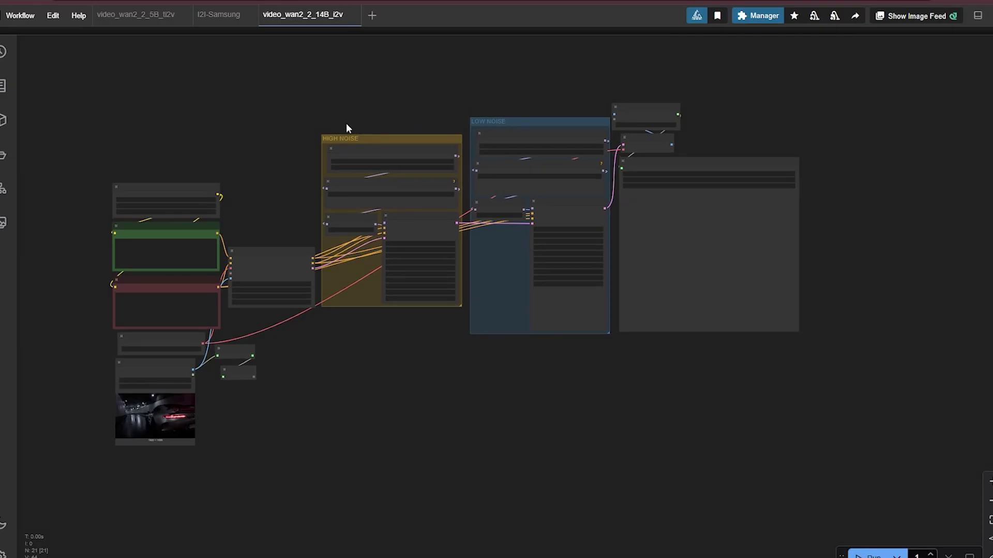
Step: Return to ComfyUI and select the high-noise and low-noise Load Diffusion Model nodes one after the other in the 14B workflow
{"action": "scroll", "coordinate": [346, 123], "scroll_direction": "up", "scroll_amount": 3}
{"action": "left_click_drag", "start_coordinate": [343, 150], "coordinate": [348, 126]}
{"action": "scroll", "coordinate": [257, 211], "scroll_direction": "up", "scroll_amount": 1}
{"action": "left_click_drag", "start_coordinate": [293, 196], "coordinate": [226, 242]}
{"action": "scroll", "coordinate": [470, 102], "scroll_direction": "up", "scroll_amount": 4}
{"action": "left_click_drag", "start_coordinate": [471, 102], "coordinate": [445, 82]}
{"action": "scroll", "coordinate": [338, 94], "scroll_direction": "down", "scroll_amount": 1}
{"action": "left_click", "coordinate": [320, 127]}
{"action": "left_click_drag", "start_coordinate": [320, 127], "coordinate": [314, 127]}
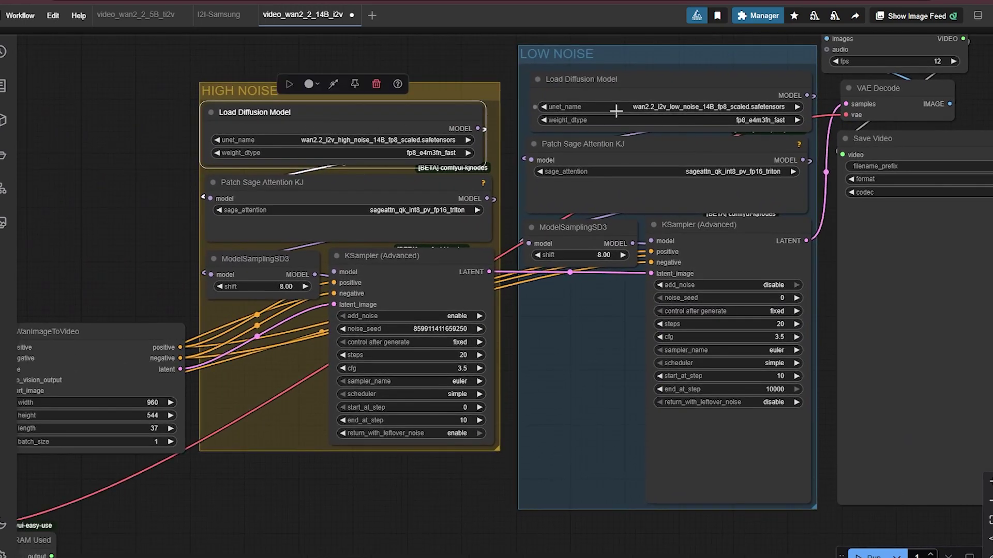
{"action": "left_click_drag", "start_coordinate": [628, 94], "coordinate": [630, 94]}
Step: Examine both noise groups alongside Create Video, VAE Decode and Save Video, leaving no node selected
{"action": "left_click_drag", "start_coordinate": [466, 69], "coordinate": [402, 99]}
{"action": "scroll", "coordinate": [449, 90], "scroll_direction": "down", "scroll_amount": 1}
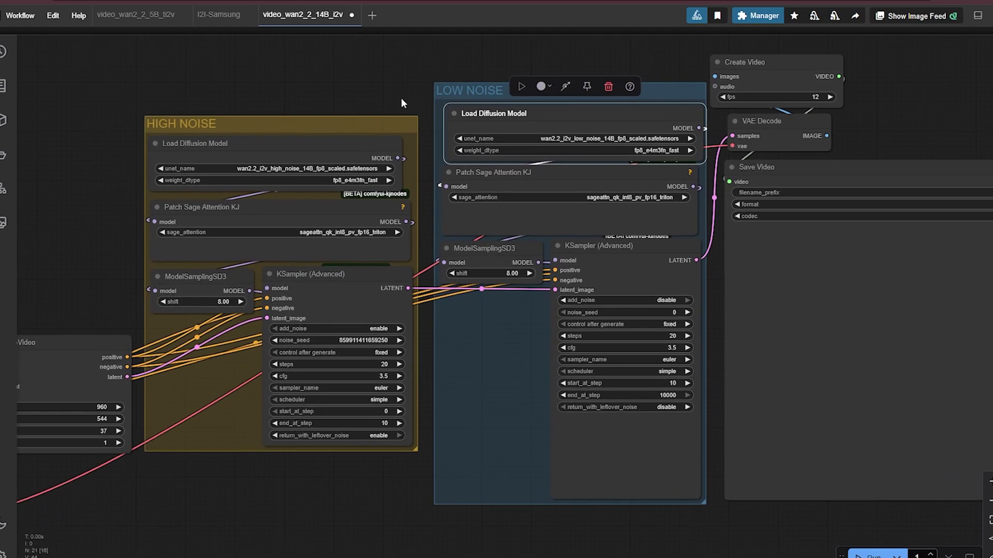
{"action": "scroll", "coordinate": [421, 104], "scroll_direction": "up", "scroll_amount": 1}
{"action": "left_click_drag", "start_coordinate": [372, 108], "coordinate": [359, 104]}
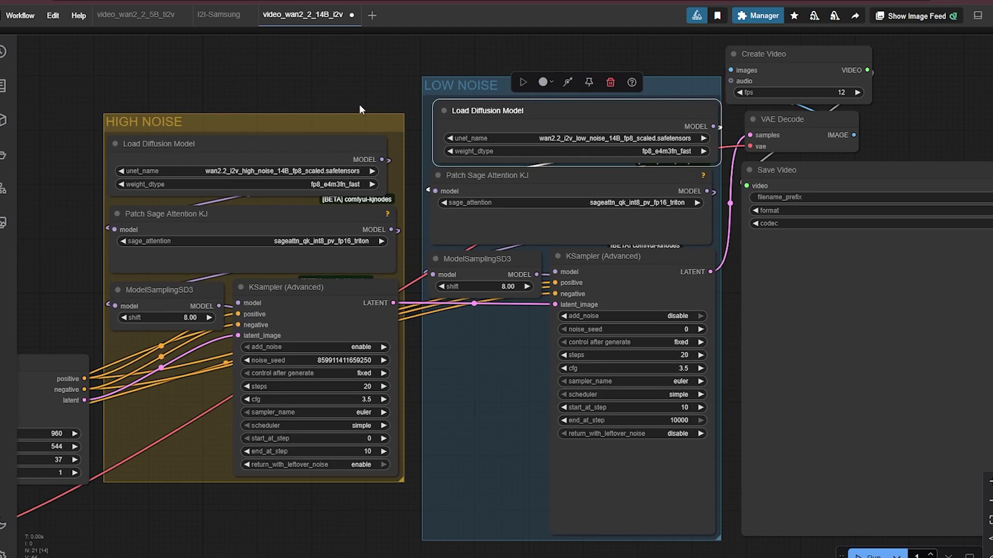
{"action": "scroll", "coordinate": [359, 103], "scroll_direction": "down", "scroll_amount": 1}
{"action": "left_click_drag", "start_coordinate": [639, 43], "coordinate": [529, 64]}
{"action": "left_click", "coordinate": [520, 58]}
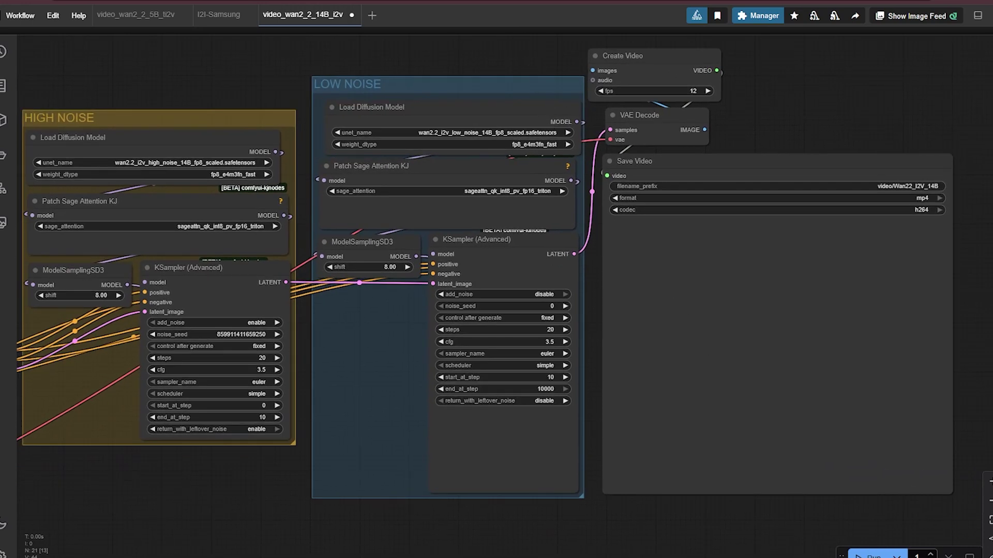
{"action": "left_click_drag", "start_coordinate": [595, 319], "coordinate": [707, 323]}
Step: Load the Wan 2.2 14B Image to Video template from the Video template category and look over its nodes
{"action": "left_click", "coordinate": [20, 15]}
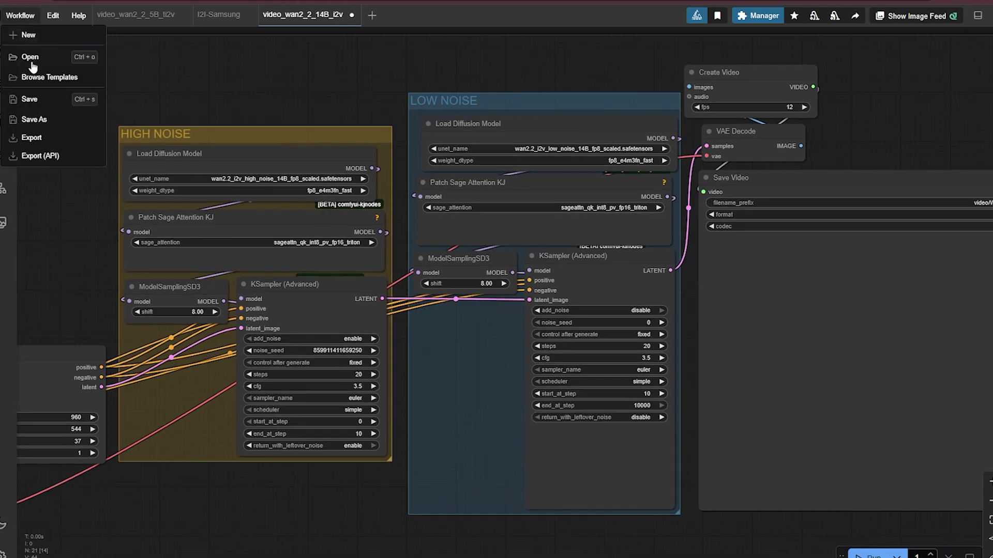
{"action": "left_click", "coordinate": [39, 83]}
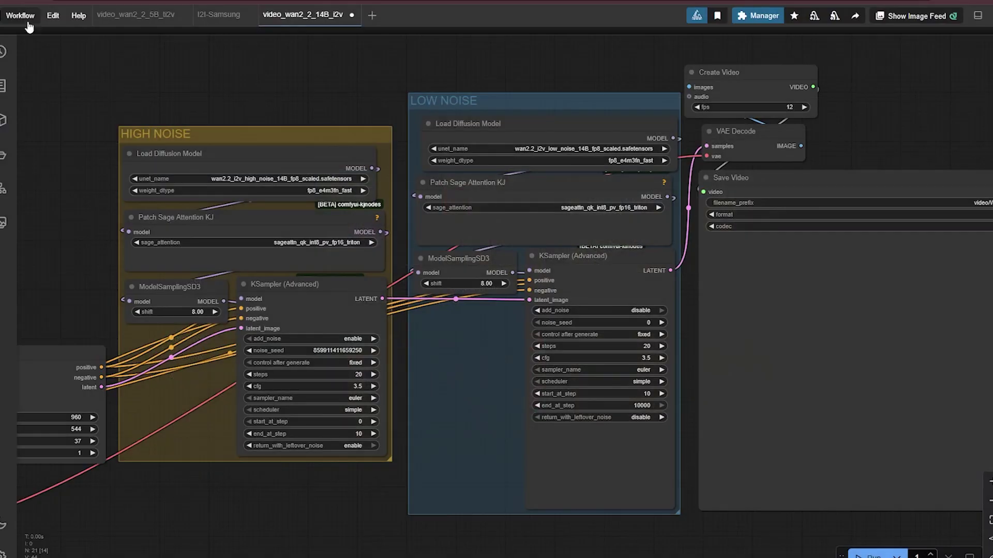
{"action": "left_click", "coordinate": [21, 16]}
{"action": "left_click", "coordinate": [51, 75]}
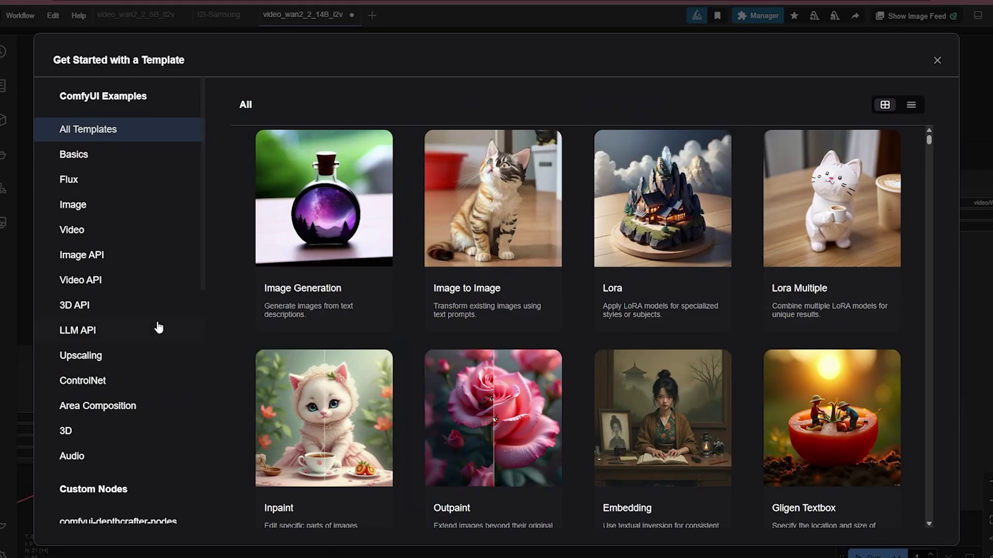
{"action": "left_click", "coordinate": [82, 229]}
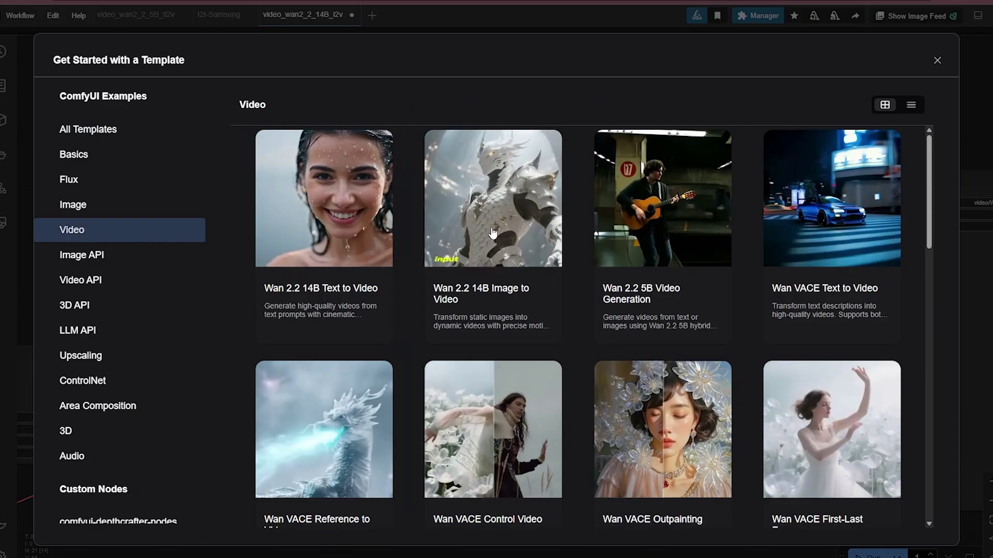
{"action": "left_click", "coordinate": [441, 243]}
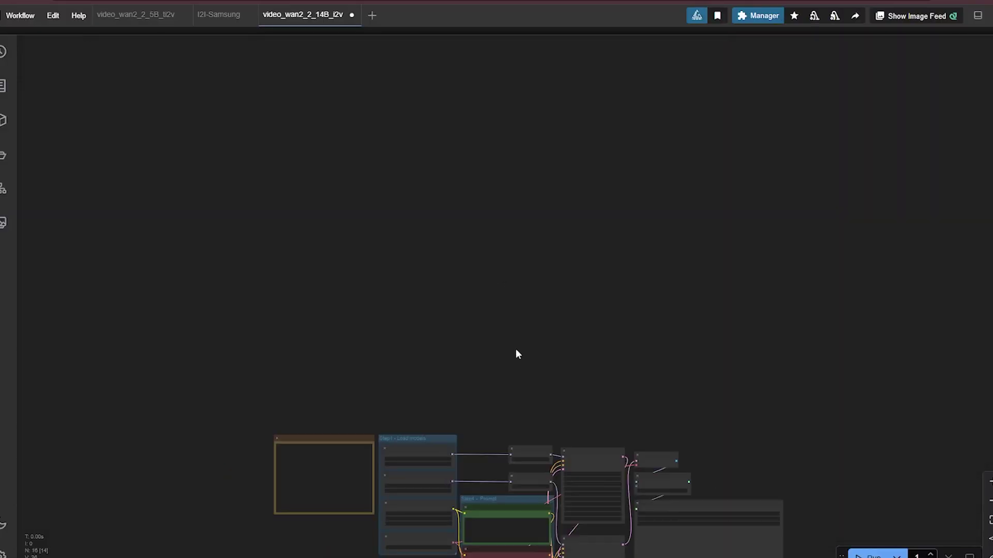
{"action": "scroll", "coordinate": [487, 204], "scroll_direction": "up", "scroll_amount": 5}
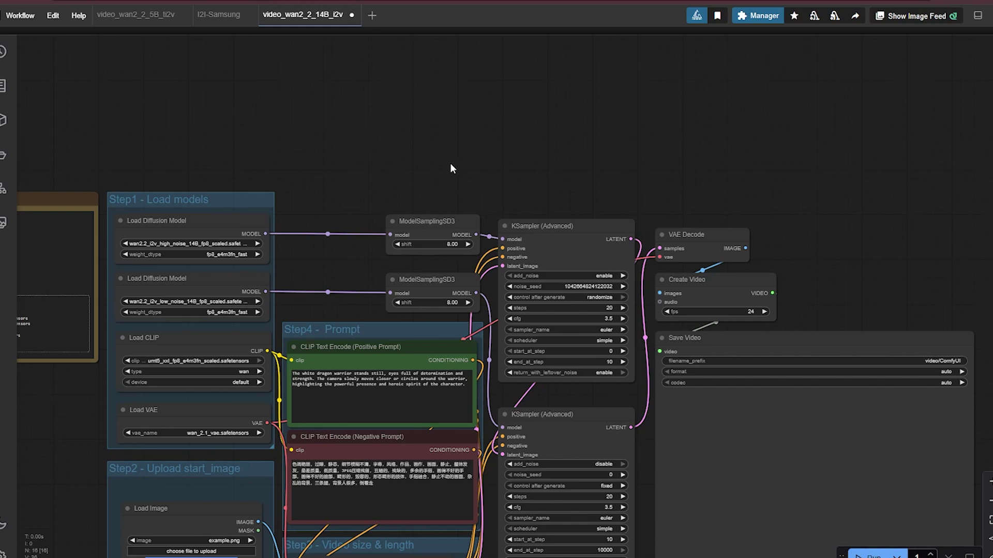
{"action": "scroll", "coordinate": [450, 165], "scroll_direction": "down", "scroll_amount": 3}
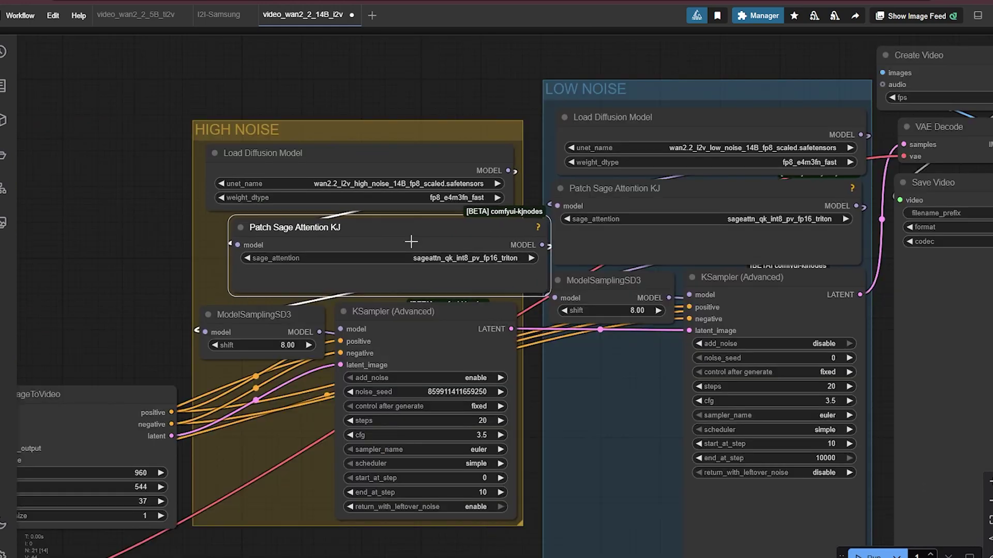
Step: Move the HIGH NOISE group's Patch Sage Attention KJ node back inside its group and slightly nudge the one in LOW NOISE
{"action": "left_click_drag", "start_coordinate": [295, 229], "coordinate": [262, 228]}
{"action": "left_click_drag", "start_coordinate": [489, 257], "coordinate": [472, 261]}
{"action": "left_click_drag", "start_coordinate": [612, 194], "coordinate": [615, 193]}
{"action": "left_click_drag", "start_coordinate": [535, 387], "coordinate": [509, 388]}
{"action": "left_click_drag", "start_coordinate": [411, 527], "coordinate": [464, 492]}
{"action": "left_click_drag", "start_coordinate": [347, 381], "coordinate": [304, 418]}
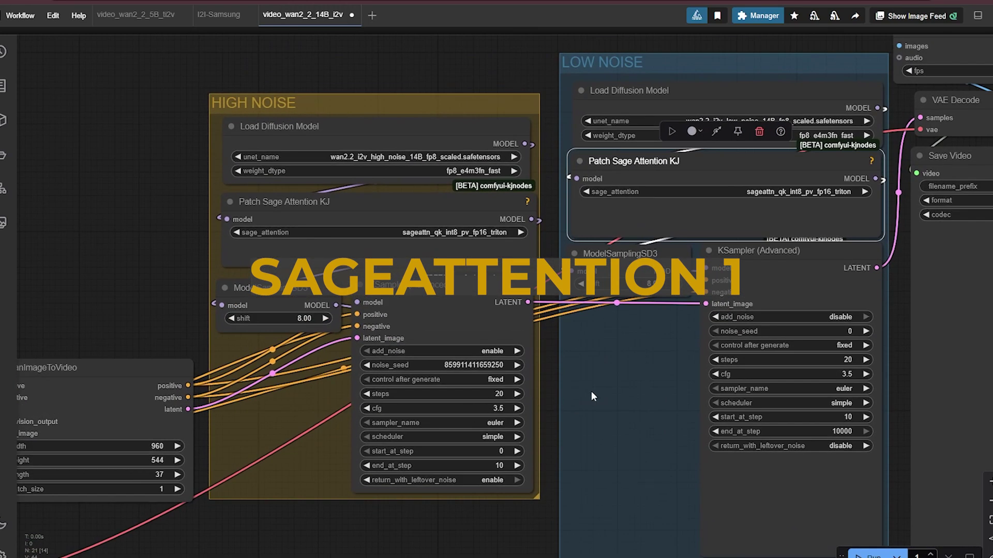
Step: Examine the Patch Sage Attention KJ nodes and samplers across both noise groups, selecting the high-noise patch node and deselecting it
{"action": "scroll", "coordinate": [578, 397], "scroll_direction": "right", "scroll_amount": 1}
{"action": "scroll", "coordinate": [578, 397], "scroll_direction": "up", "scroll_amount": 1}
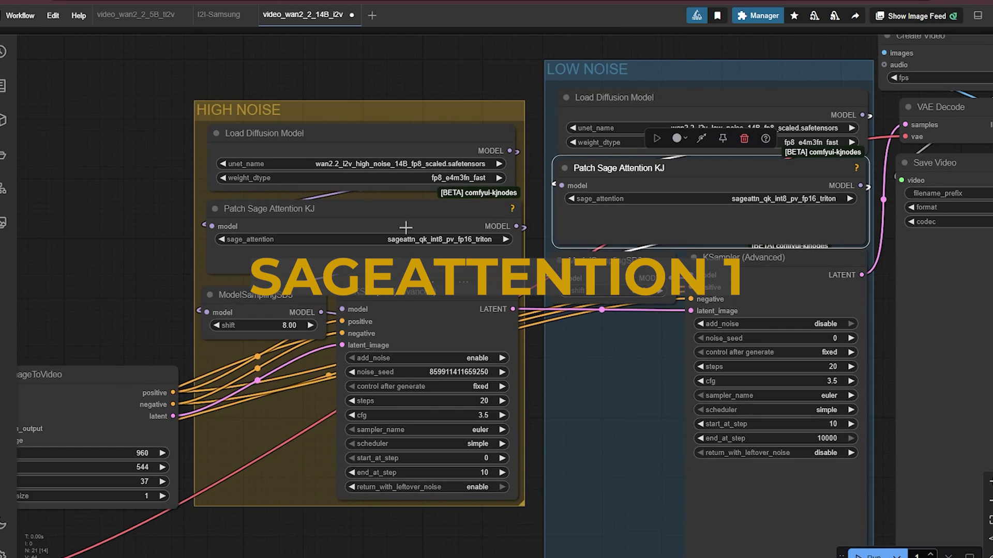
{"action": "left_click", "coordinate": [423, 210]}
{"action": "scroll", "coordinate": [577, 414], "scroll_direction": "down", "scroll_amount": 1}
{"action": "left_click_drag", "start_coordinate": [571, 444], "coordinate": [537, 408]}
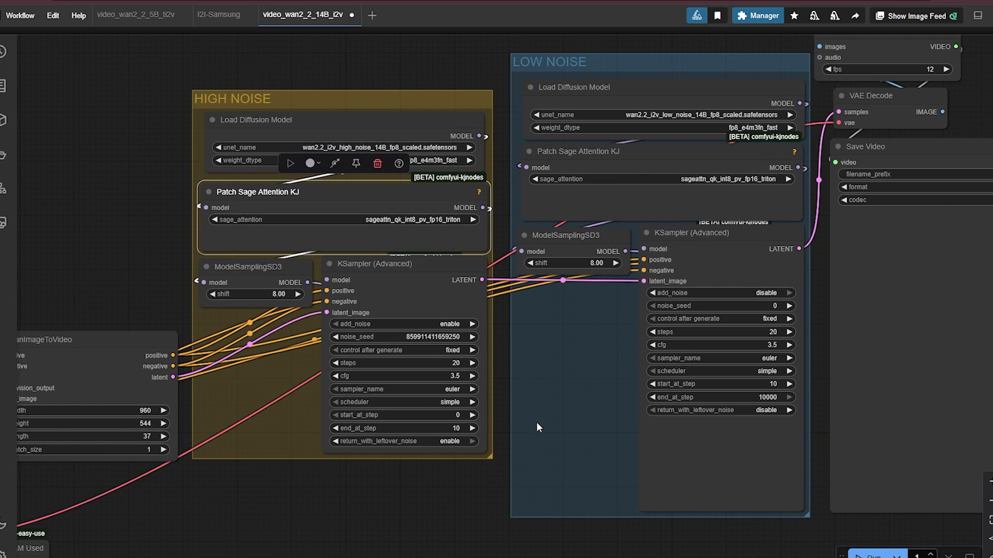
{"action": "left_click_drag", "start_coordinate": [532, 474], "coordinate": [452, 407]}
{"action": "left_click_drag", "start_coordinate": [451, 358], "coordinate": [408, 379]}
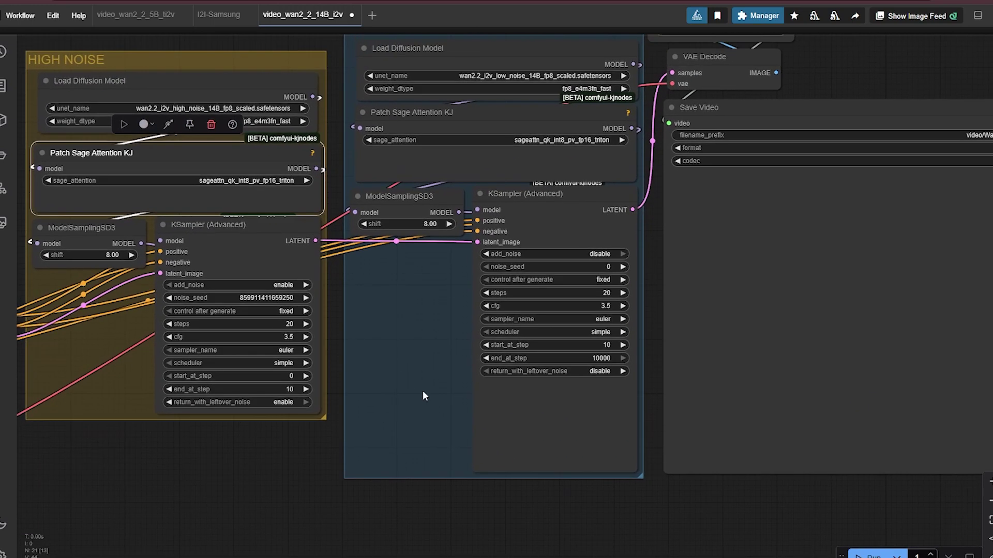
{"action": "left_click_drag", "start_coordinate": [503, 444], "coordinate": [514, 455]}
{"action": "left_click_drag", "start_coordinate": [422, 394], "coordinate": [552, 421]}
{"action": "left_click", "coordinate": [388, 508]}
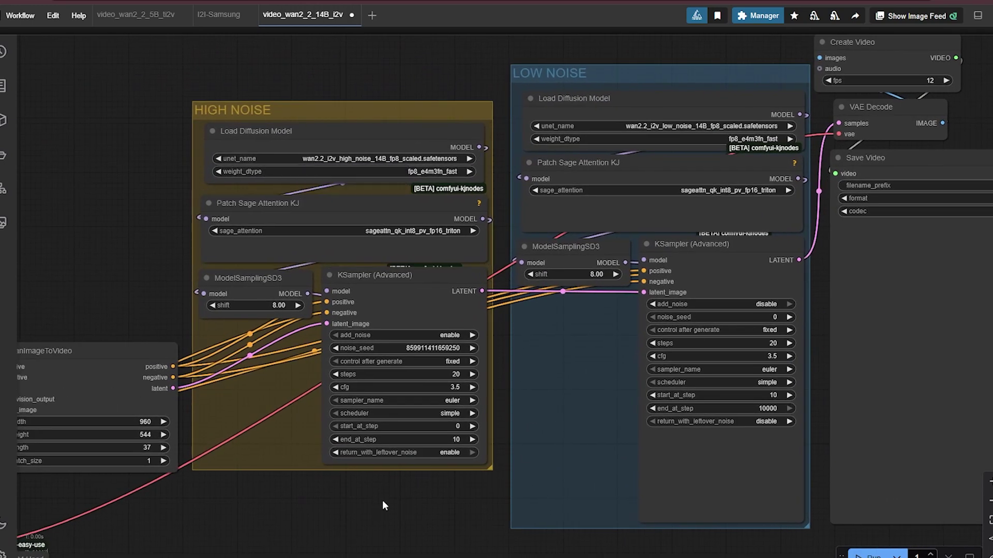
Step: Select the HIGH NOISE group's Load Diffusion Model, Patch Sage Attention KJ, ModelSamplingSD3 and KSampler (Advanced) nodes one by one
{"action": "scroll", "coordinate": [398, 491], "scroll_direction": "left", "scroll_amount": 3}
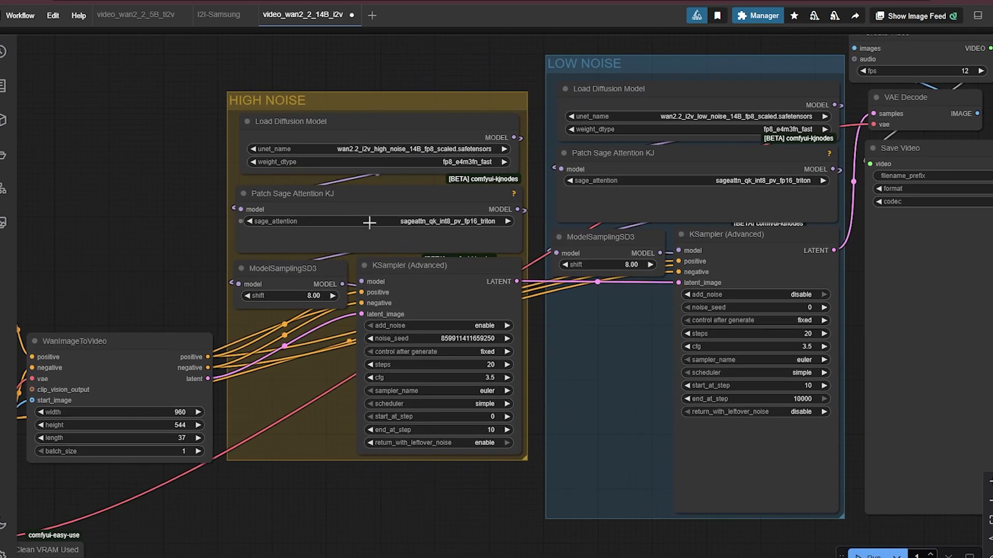
{"action": "left_click", "coordinate": [366, 134]}
{"action": "left_click", "coordinate": [388, 206]}
{"action": "left_click", "coordinate": [303, 272]}
{"action": "left_click", "coordinate": [436, 293]}
Step: Select the LOW NOISE group's Load Diffusion Model, Patch Sage Attention KJ, ModelSamplingSD3 and KSampler (Advanced) nodes in turn
{"action": "scroll", "coordinate": [455, 305], "scroll_direction": "right", "scroll_amount": 3}
{"action": "scroll", "coordinate": [455, 305], "scroll_direction": "up", "scroll_amount": 3}
{"action": "left_click", "coordinate": [594, 149]}
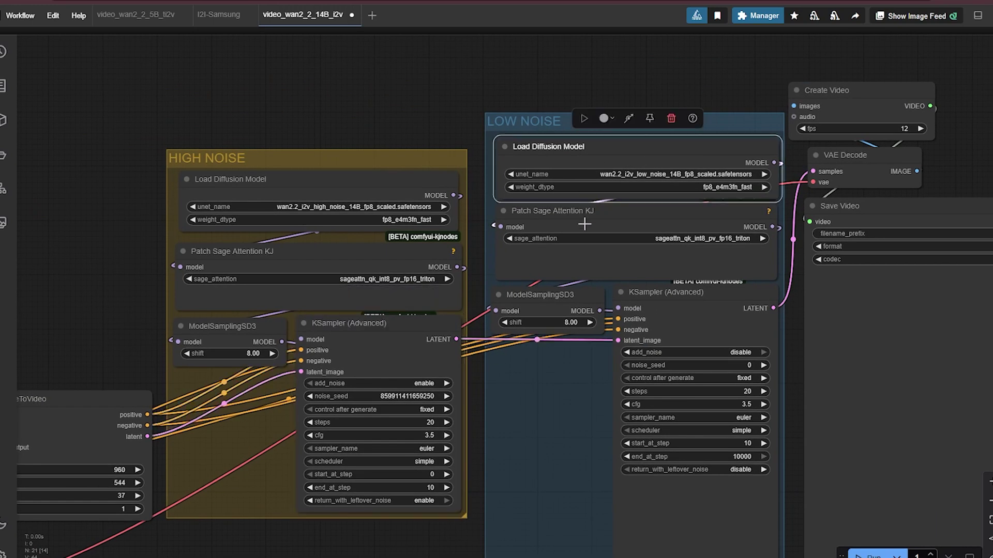
{"action": "left_click", "coordinate": [578, 258]}
{"action": "left_click", "coordinate": [540, 297]}
{"action": "left_click", "coordinate": [673, 294]}
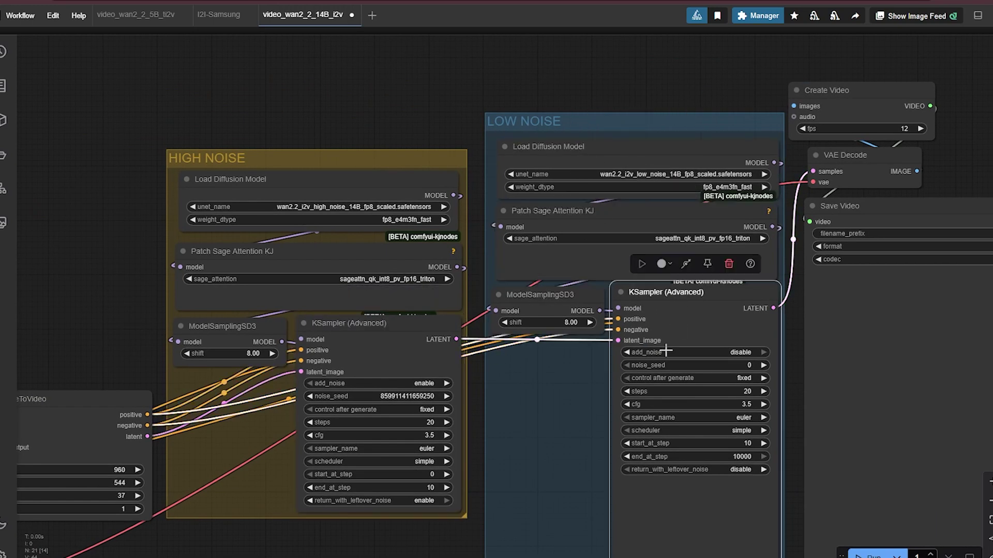
Step: Select the LOW NOISE group's Patch Sage Attention KJ node, followed by the ModelSamplingSD3 nodes of the LOW NOISE and HIGH NOISE groups
{"action": "scroll", "coordinate": [522, 327], "scroll_direction": "right", "scroll_amount": 2}
{"action": "scroll", "coordinate": [522, 327], "scroll_direction": "down", "scroll_amount": 3}
{"action": "left_click_drag", "start_coordinate": [522, 327], "coordinate": [576, 358]}
{"action": "left_click", "coordinate": [613, 227]}
{"action": "left_click", "coordinate": [569, 298]}
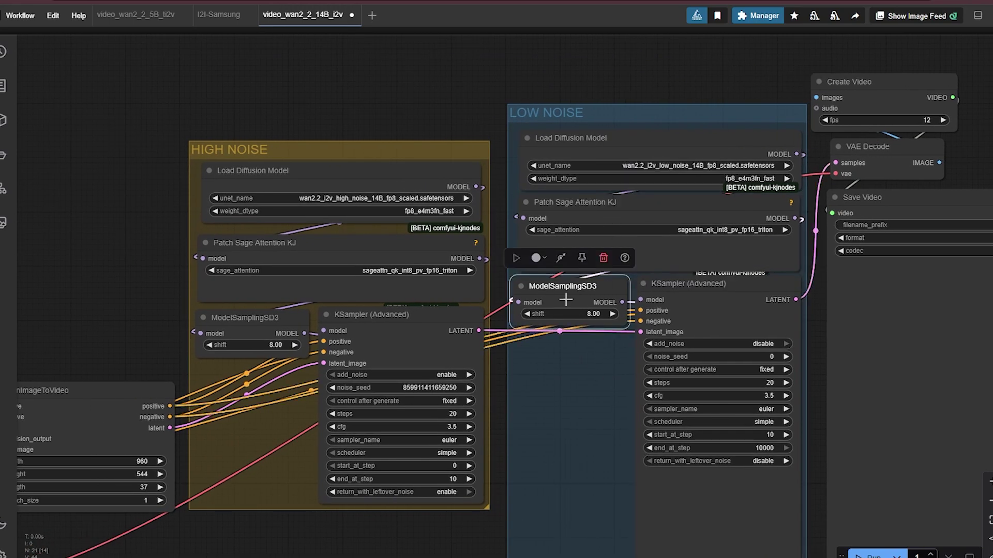
{"action": "left_click", "coordinate": [235, 331]}
{"action": "scroll", "coordinate": [455, 336], "scroll_direction": "down", "scroll_amount": 3}
{"action": "scroll", "coordinate": [455, 336], "scroll_direction": "right", "scroll_amount": 3}
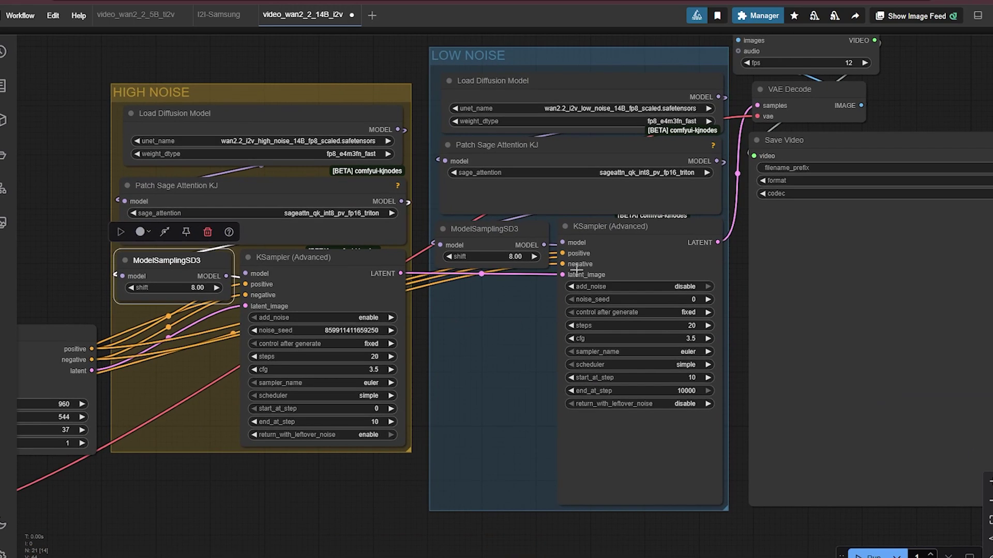
Step: Select the KSampler (Advanced) node in the LOW NOISE group and the one in the HIGH NOISE group
{"action": "left_click", "coordinate": [608, 246]}
{"action": "left_click", "coordinate": [336, 273]}
{"action": "scroll", "coordinate": [479, 374], "scroll_direction": "right", "scroll_amount": 2}
{"action": "scroll", "coordinate": [479, 373], "scroll_direction": "up", "scroll_amount": 1}
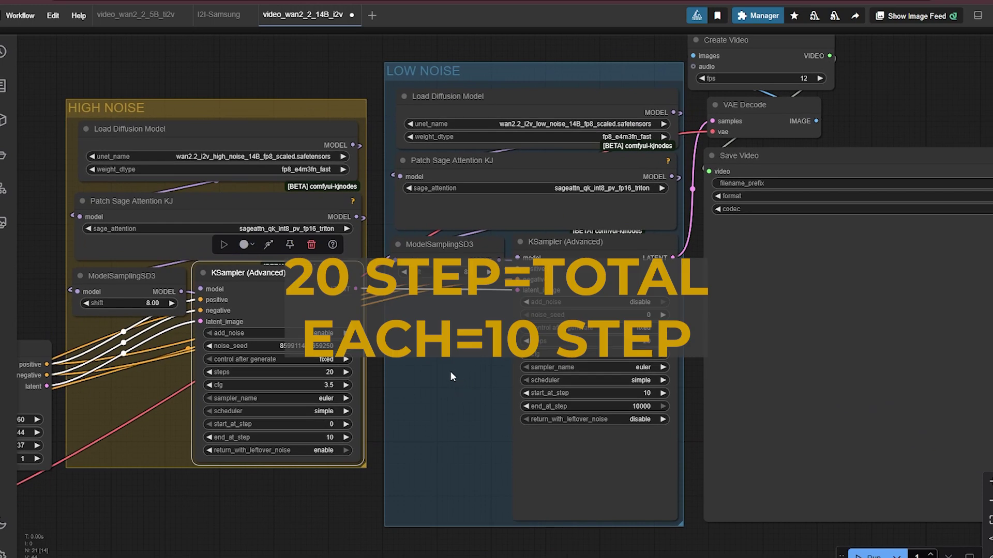
Step: Set the steps of the HIGH NOISE group's KSampler (Advanced) node to 10
{"action": "scroll", "coordinate": [455, 374], "scroll_direction": "right", "scroll_amount": 2}
{"action": "scroll", "coordinate": [455, 374], "scroll_direction": "up", "scroll_amount": 1}
{"action": "left_click_drag", "start_coordinate": [637, 317], "coordinate": [787, 264]}
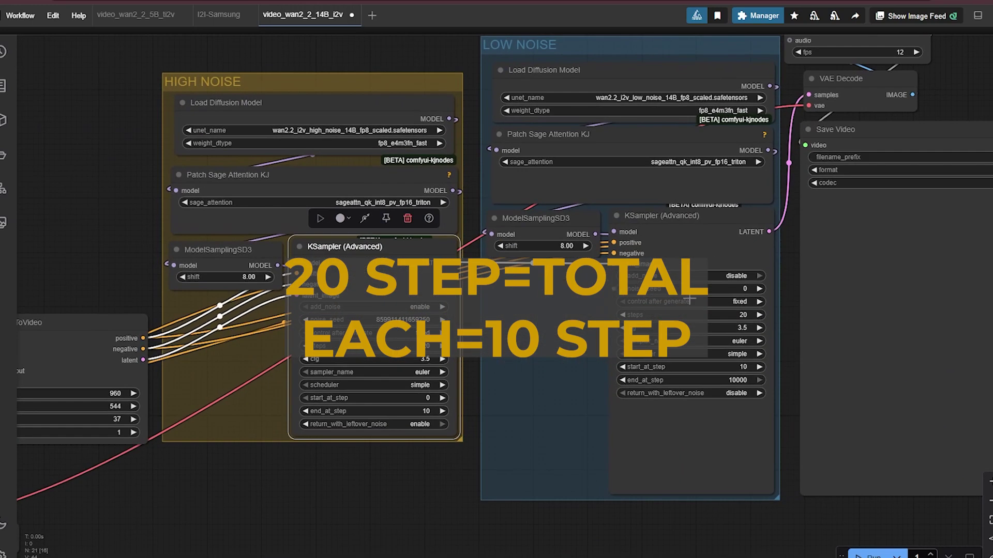
{"action": "scroll", "coordinate": [487, 349], "scroll_direction": "up", "scroll_amount": 2}
{"action": "left_click_drag", "start_coordinate": [474, 355], "coordinate": [608, 326]}
{"action": "left_click", "coordinate": [548, 319]}
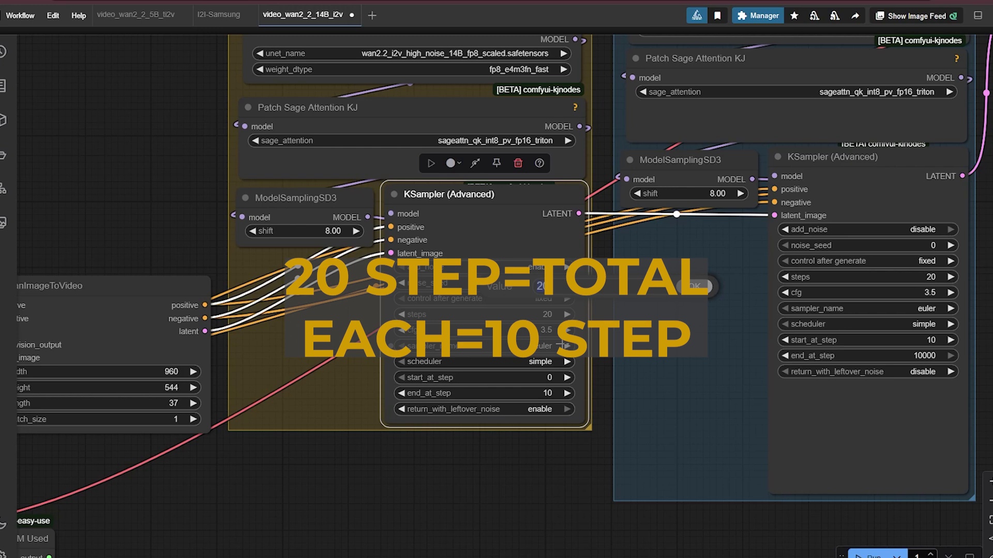
{"action": "type", "text": "10"}
{"action": "key", "text": "Return"}
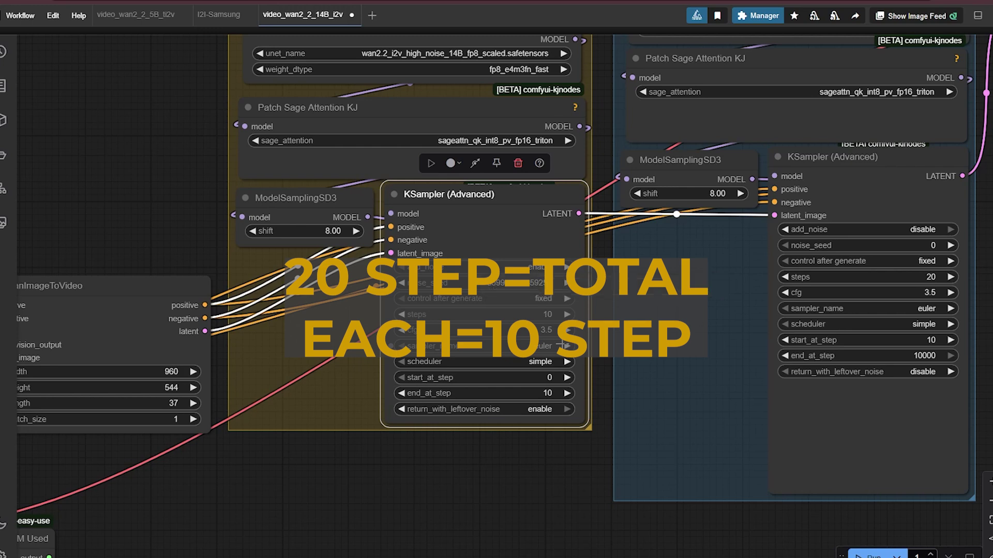
Step: Set the steps of the HIGH NOISE group's KSampler (Advanced) node back to 20
{"action": "left_click", "coordinate": [543, 314]}
{"action": "key", "text": "Return"}
{"action": "left_click", "coordinate": [550, 315]}
{"action": "type", "text": "20"}
{"action": "key", "text": "Return"}
Step: Compare the steps, start_at_step and end_at_step settings of the KSampler (Advanced) nodes in the HIGH NOISE and LOW NOISE groups
{"action": "left_click_drag", "start_coordinate": [673, 341], "coordinate": [493, 380]}
{"action": "scroll", "coordinate": [579, 355], "scroll_direction": "down", "scroll_amount": 1}
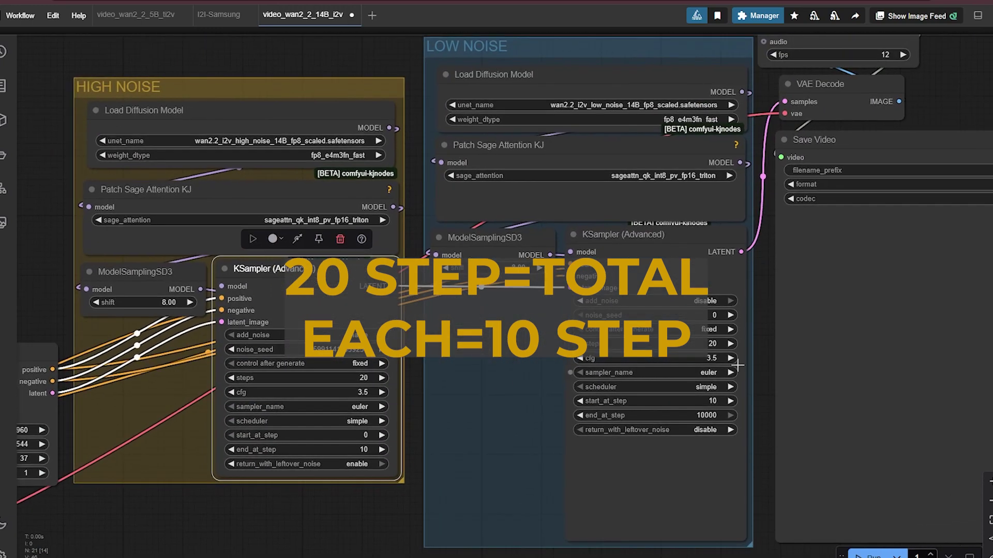
{"action": "left_click_drag", "start_coordinate": [776, 345], "coordinate": [719, 338]}
{"action": "left_click_drag", "start_coordinate": [462, 387], "coordinate": [803, 311]}
{"action": "scroll", "coordinate": [563, 376], "scroll_direction": "down", "scroll_amount": 1}
{"action": "scroll", "coordinate": [566, 364], "scroll_direction": "down", "scroll_amount": 1}
{"action": "scroll", "coordinate": [523, 339], "scroll_direction": "down", "scroll_amount": 1}
{"action": "left_click_drag", "start_coordinate": [552, 423], "coordinate": [381, 394]}
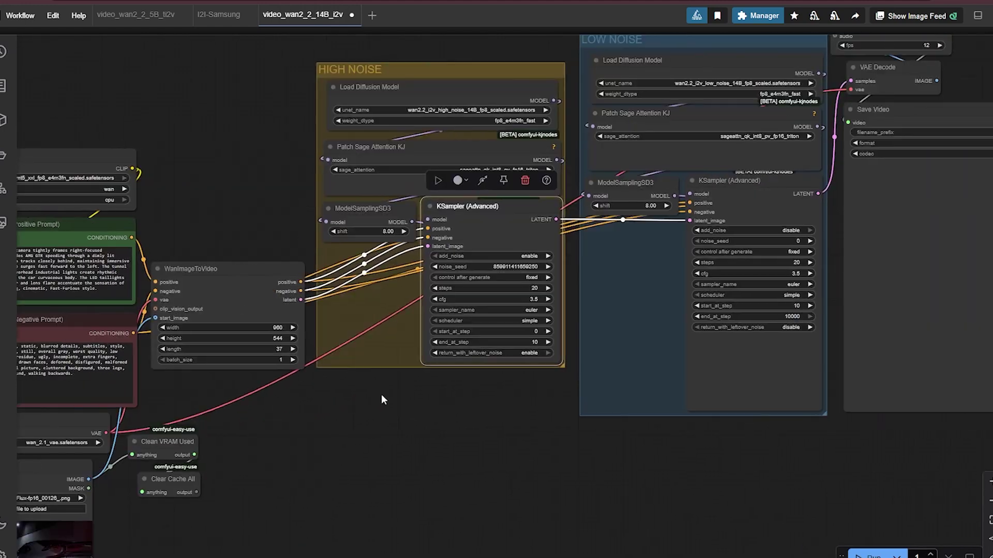
{"action": "scroll", "coordinate": [588, 295], "scroll_direction": "up", "scroll_amount": 4}
{"action": "left_click_drag", "start_coordinate": [592, 293], "coordinate": [492, 366]}
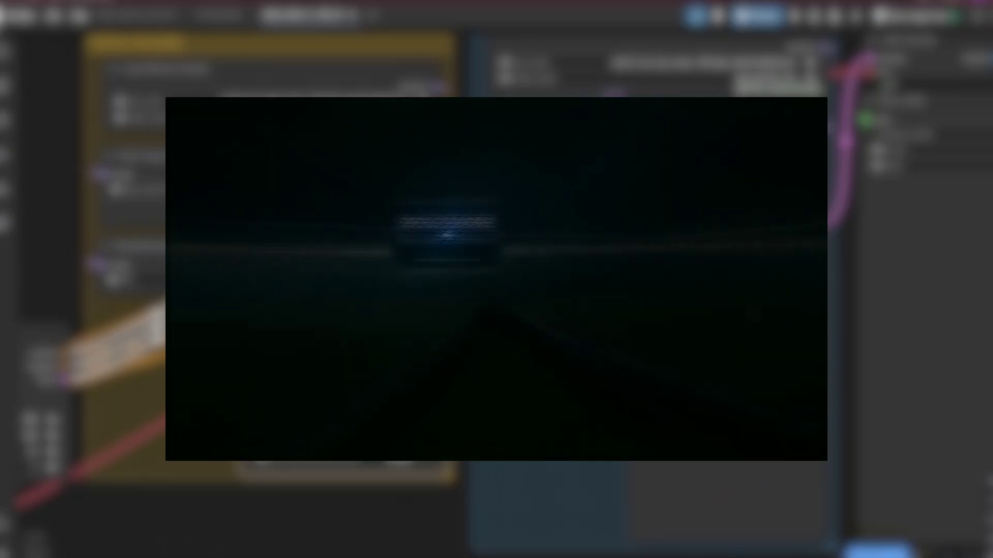
{"action": "left_click_drag", "start_coordinate": [524, 370], "coordinate": [469, 393]}
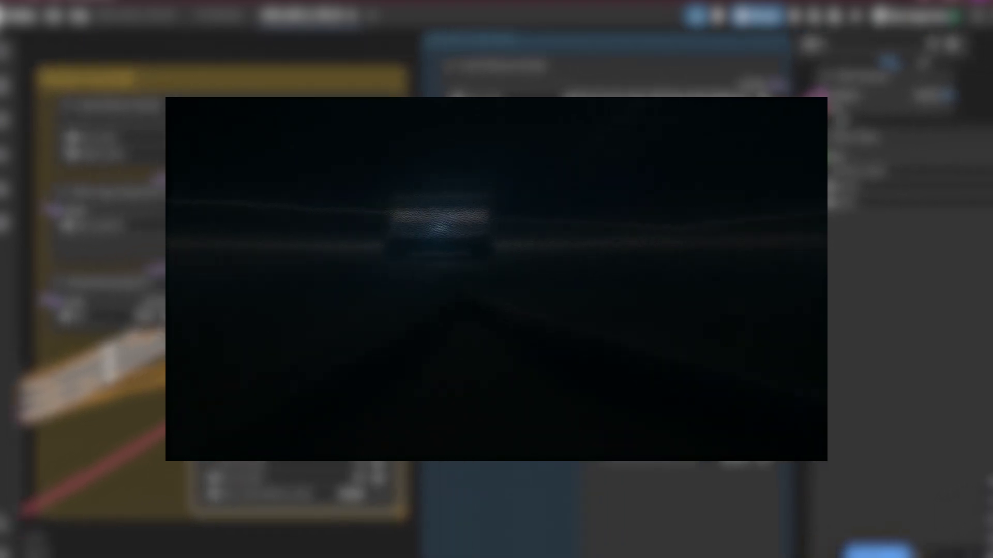
{"action": "scroll", "coordinate": [469, 393], "scroll_direction": "down", "scroll_amount": 1}
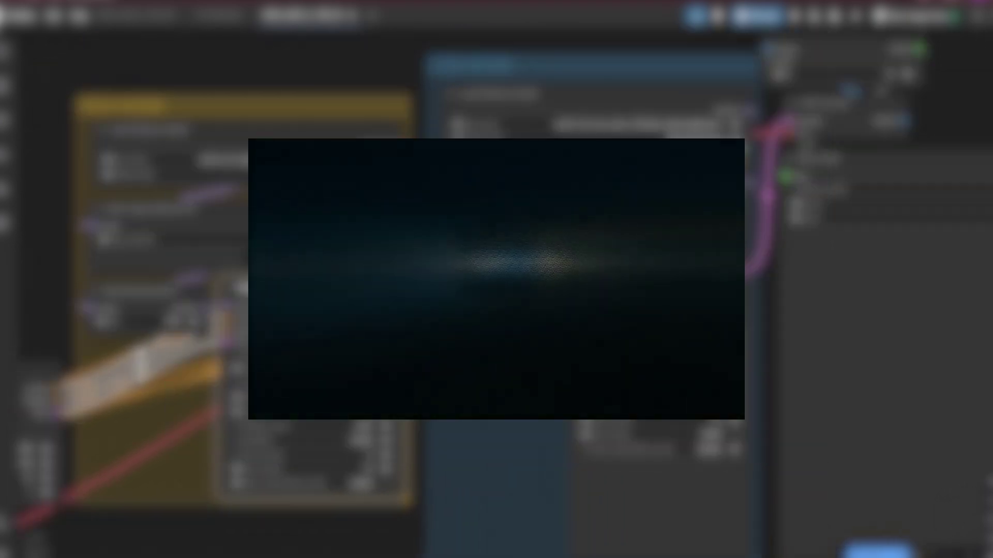